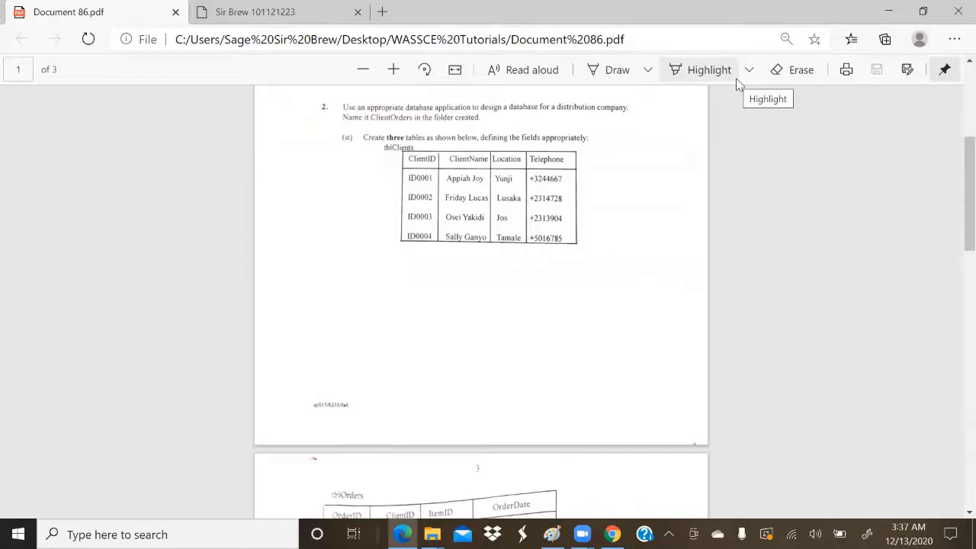
scroll(686, 150, up, 4)
scroll(686, 151, down, 3)
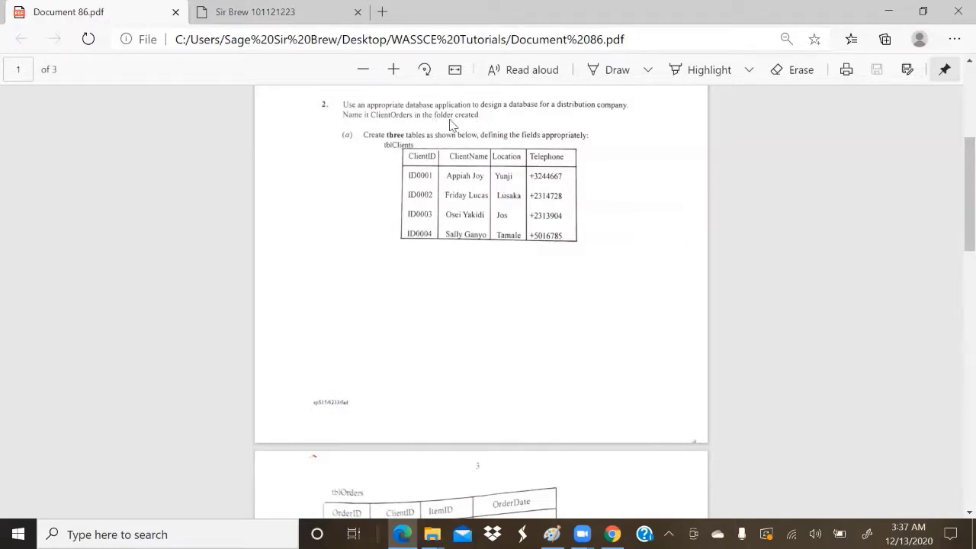
mouse_move(432, 535)
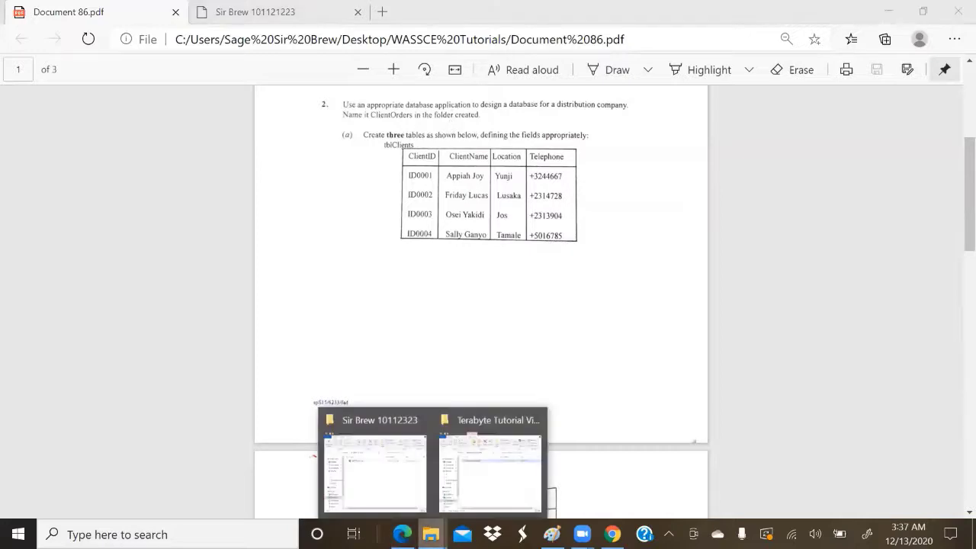
click(387, 486)
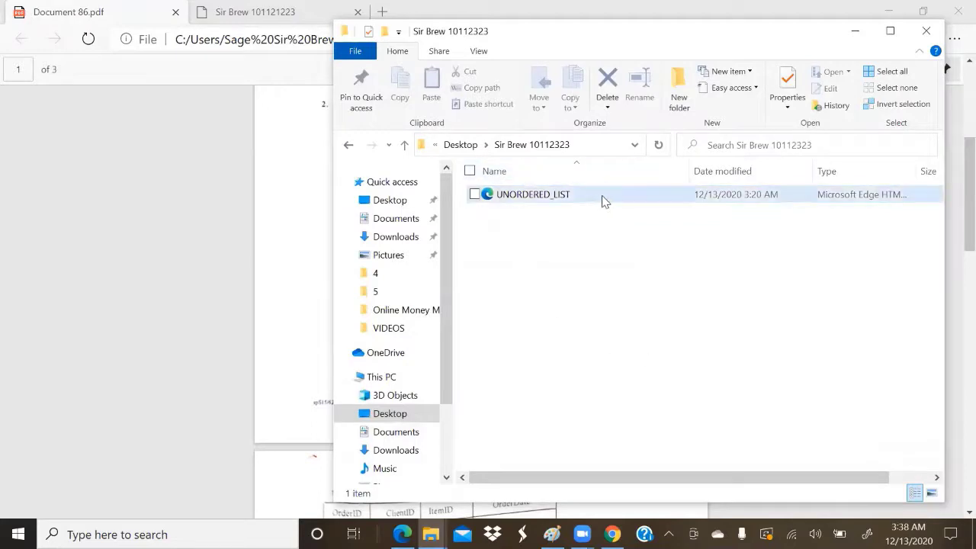
click(855, 31)
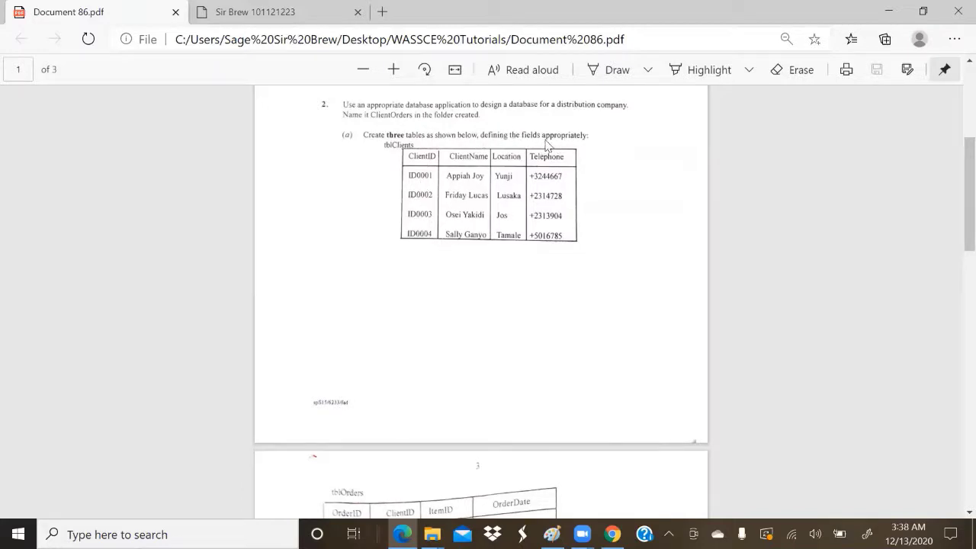
Step: Scroll down the PDF through tblOrders, tblStock and form parts (b)–(e)
scroll(470, 270, down, 3)
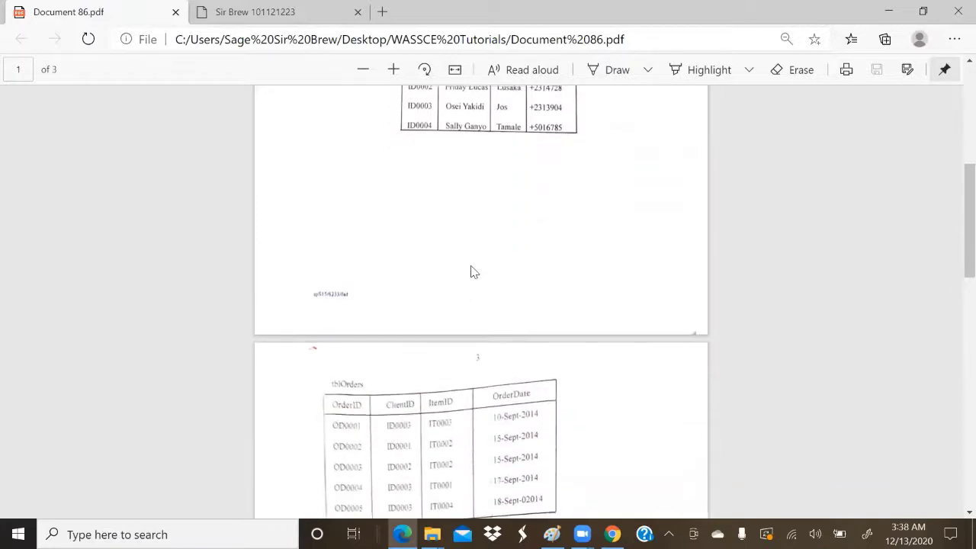
scroll(470, 270, up, 3)
scroll(471, 326, down, 3)
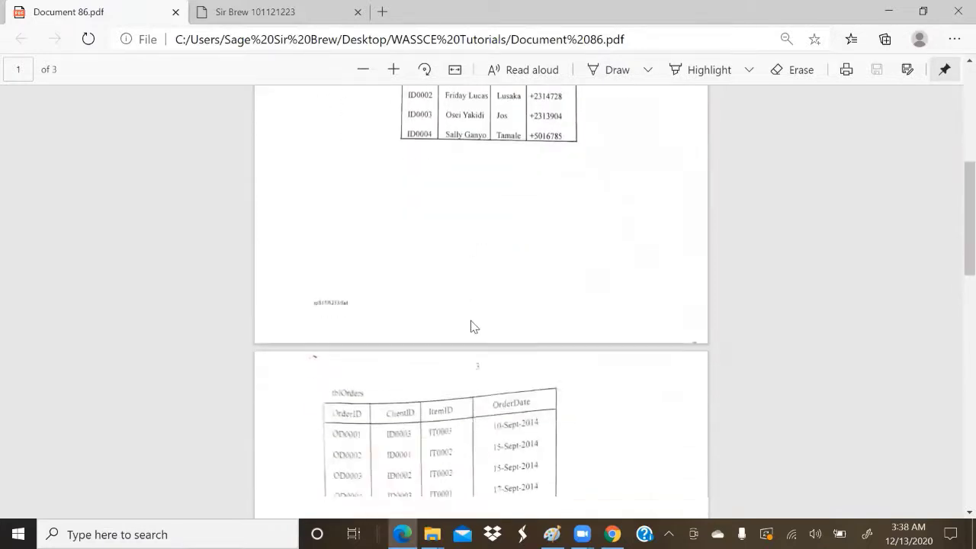
scroll(453, 331, down, 4)
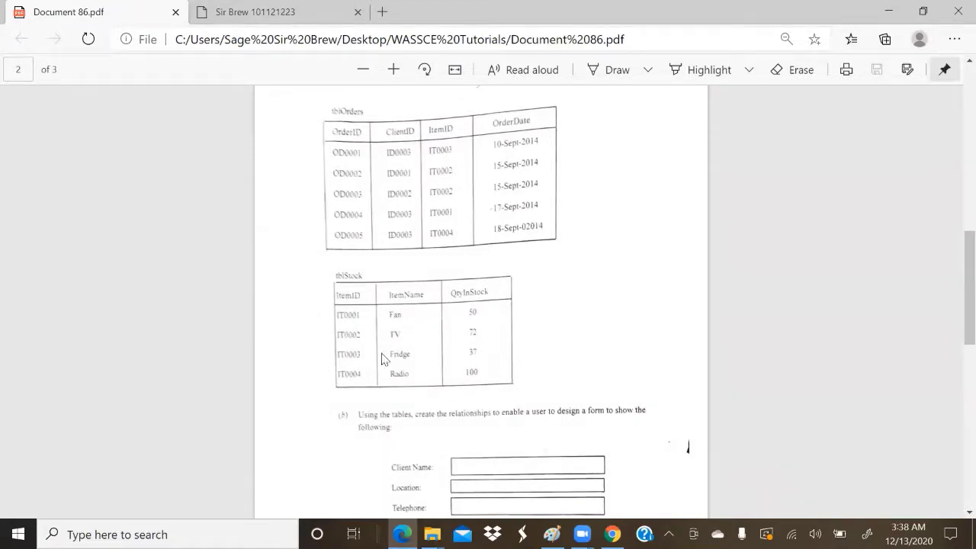
scroll(383, 359, down, 3)
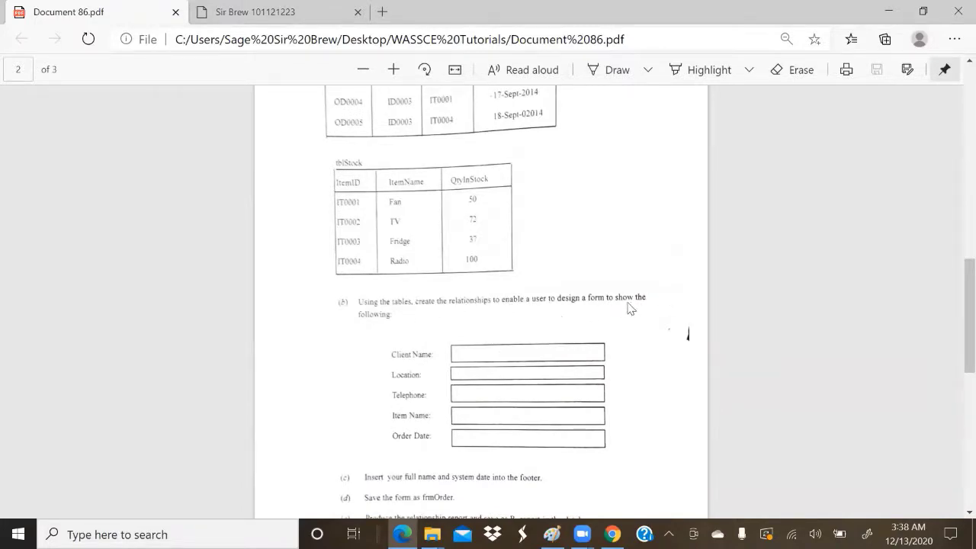
scroll(480, 375, down, 2)
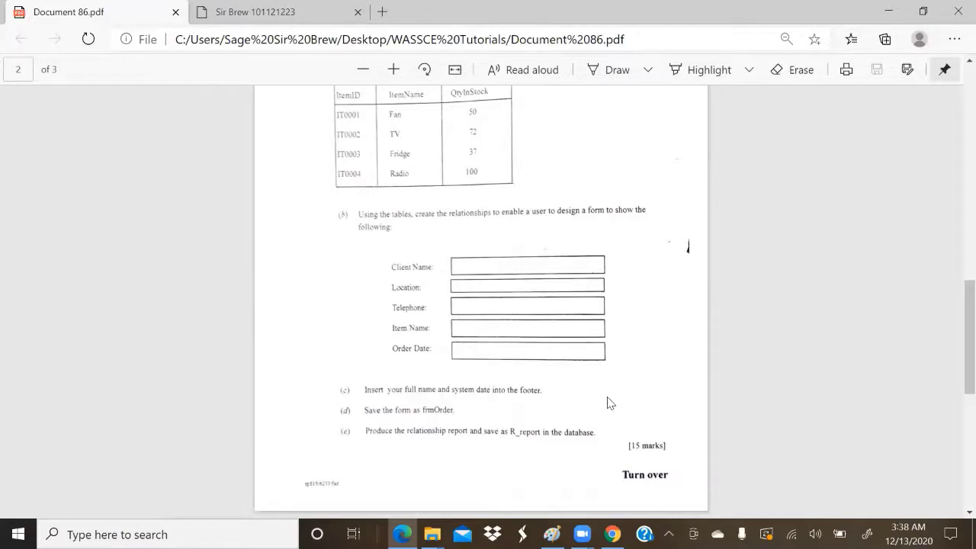
Step: Scroll back up to the tblOrders table on page 3 of the PDF
scroll(608, 402, up, 10)
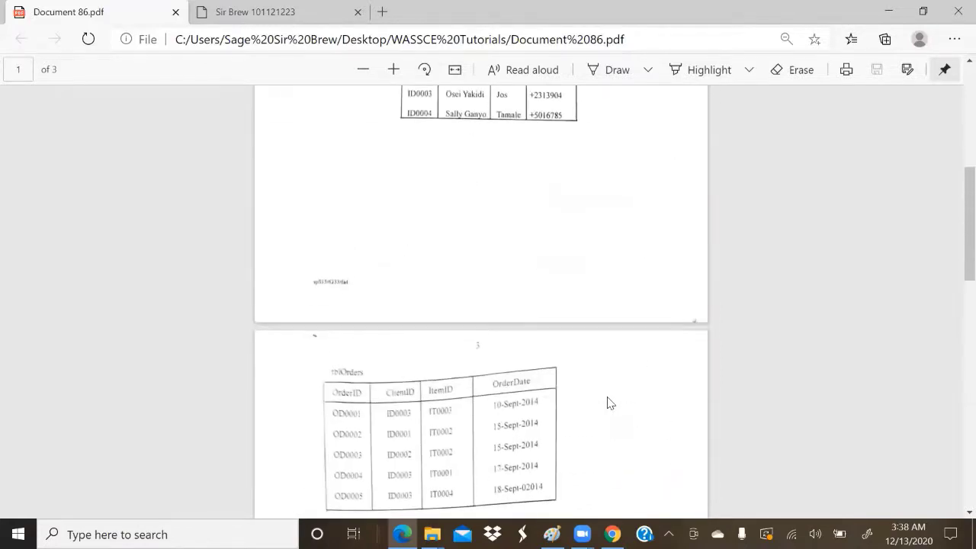
scroll(608, 403, up, 3)
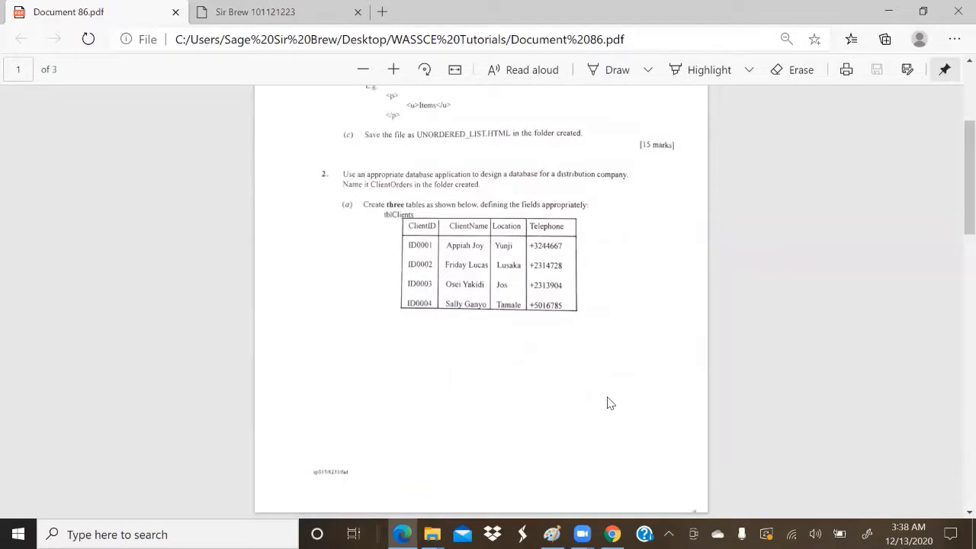
scroll(608, 403, down, 8)
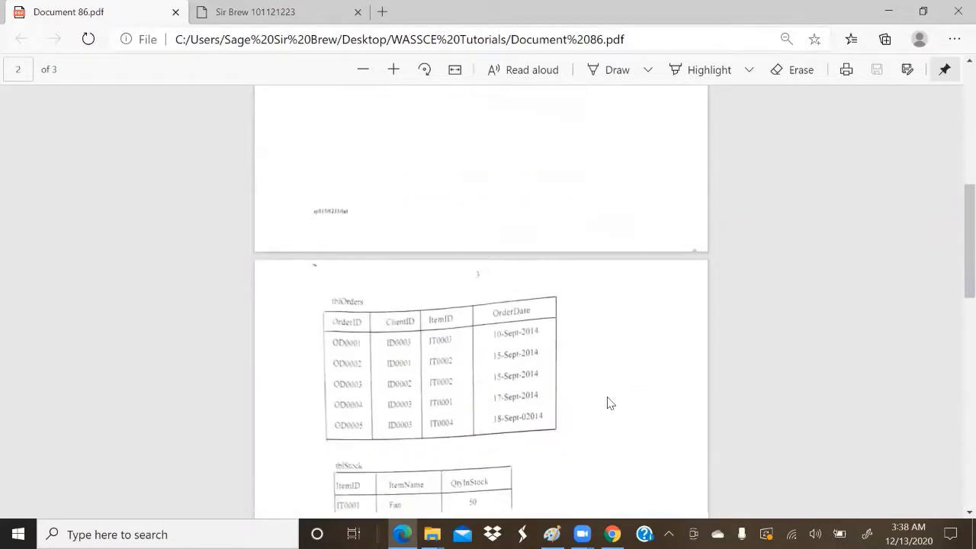
scroll(608, 402, down, 1)
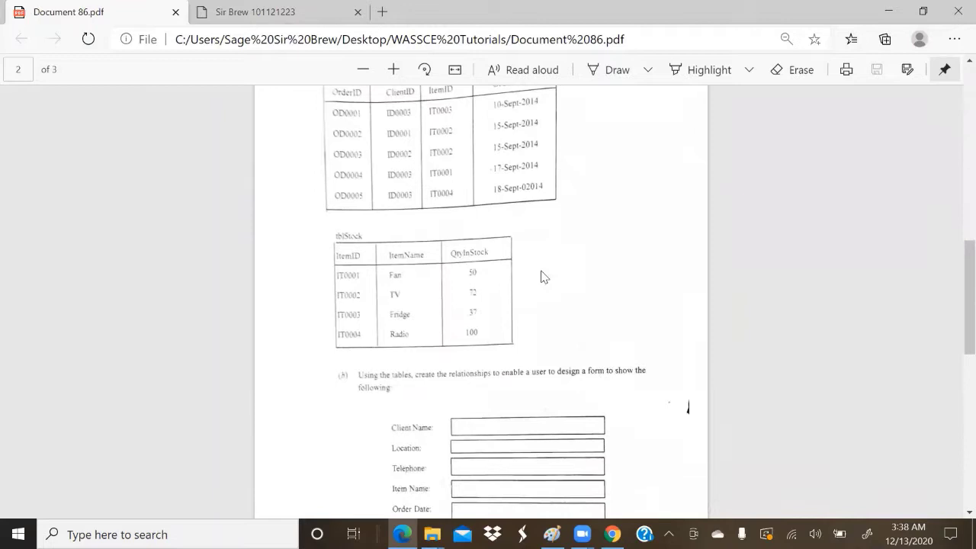
scroll(542, 275, up, 4)
scroll(542, 277, up, 1)
scroll(543, 277, down, 6)
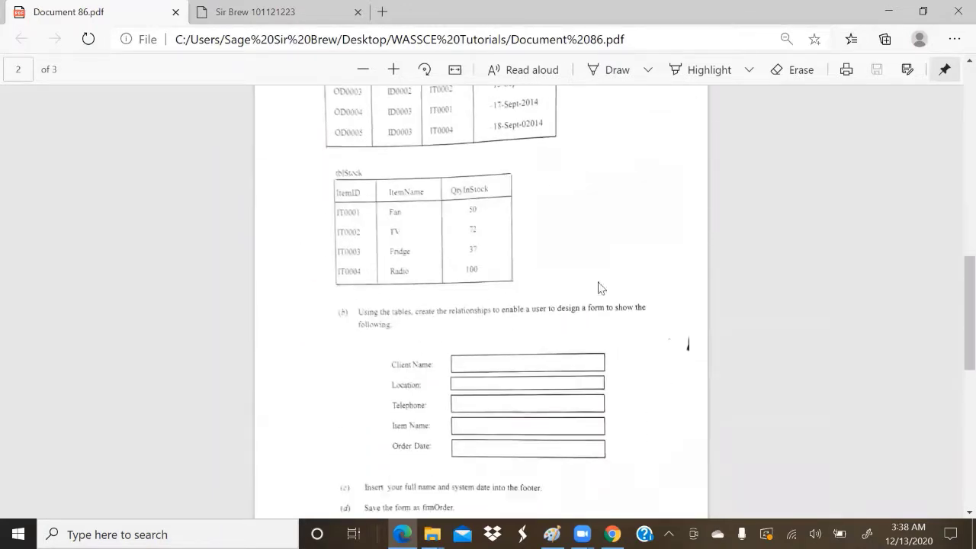
scroll(544, 249, up, 10)
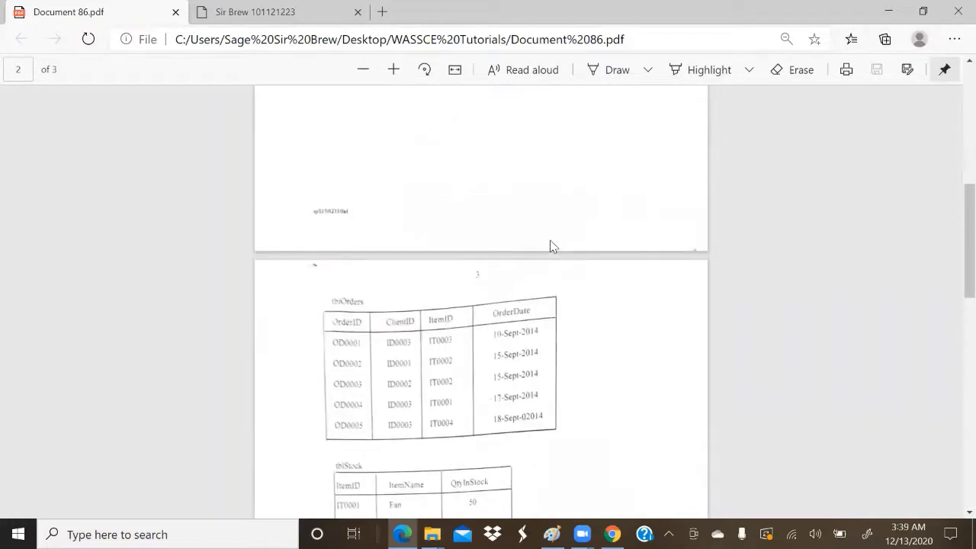
Step: Scroll down through the tblOrders and tblStock layouts in Document 86.pdf
scroll(552, 245, down, 2)
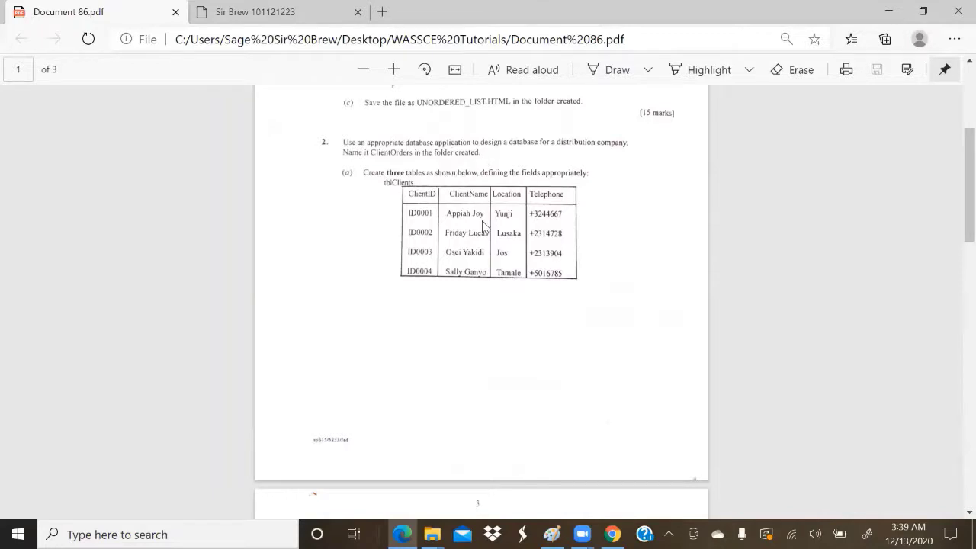
scroll(482, 225, down, 1)
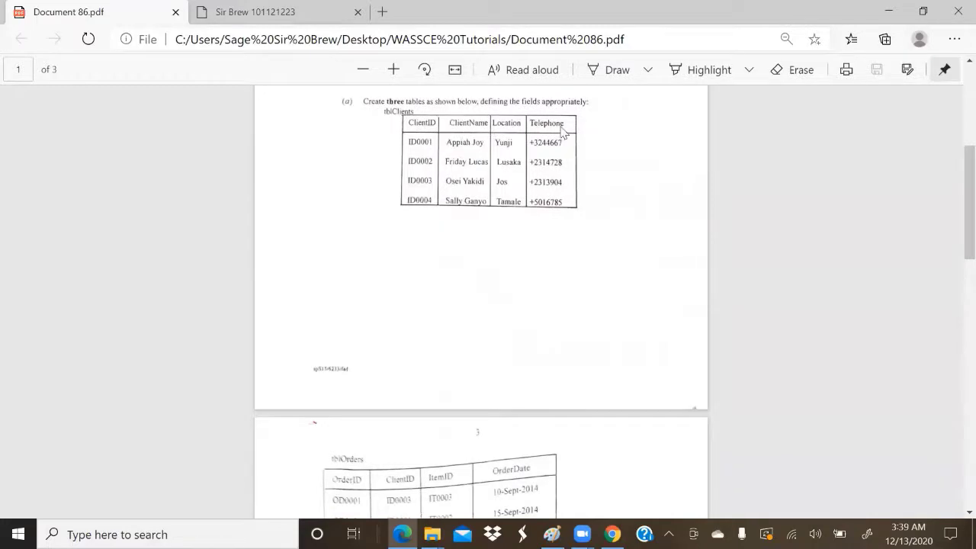
scroll(507, 310, down, 7)
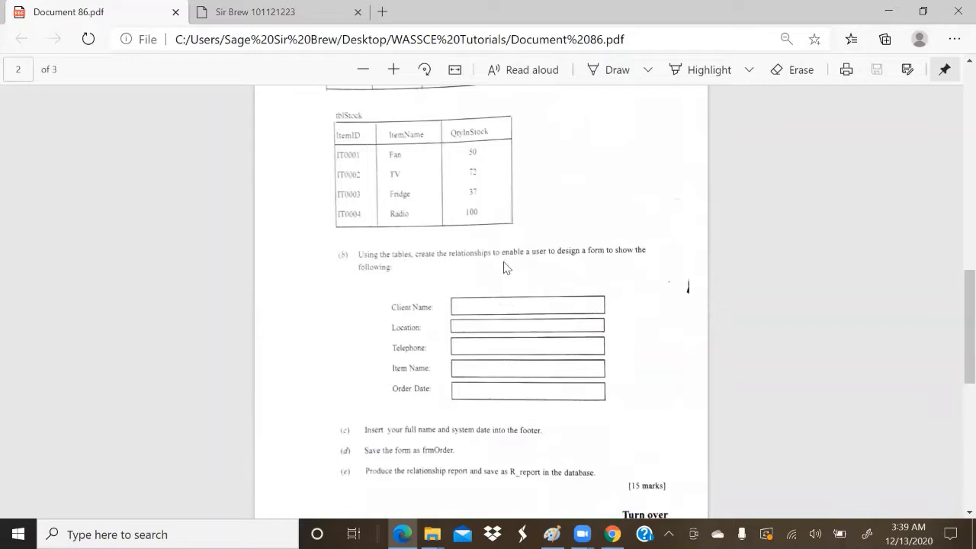
scroll(424, 284, up, 4)
scroll(425, 283, up, 2)
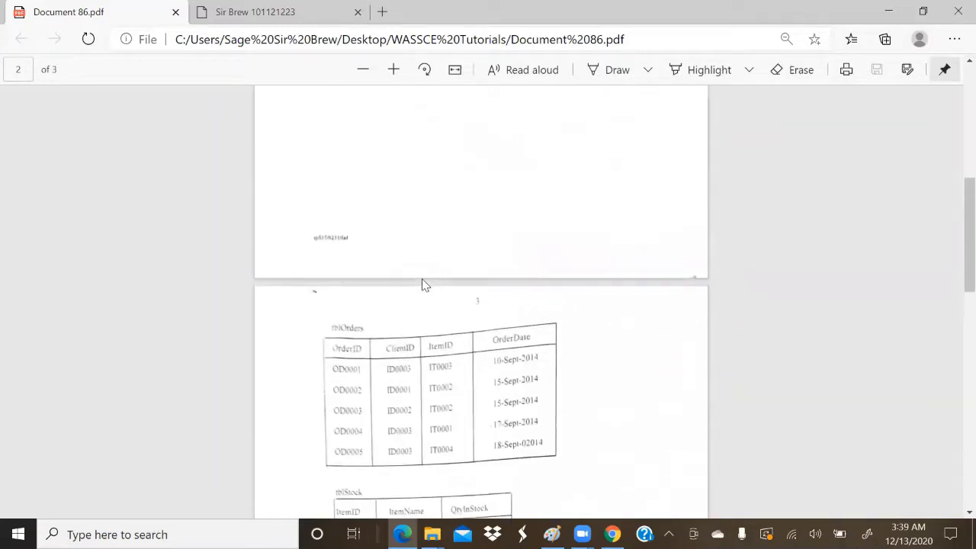
scroll(425, 284, up, 2)
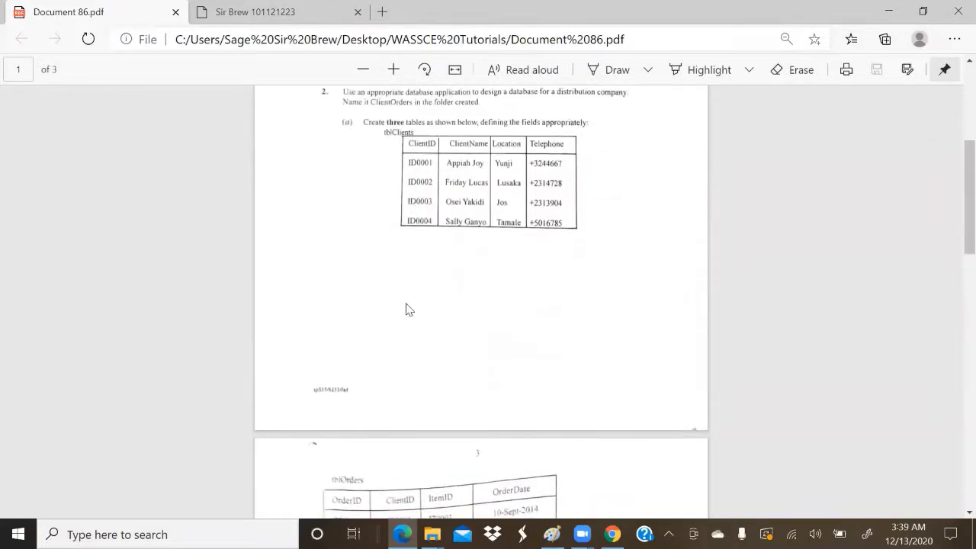
scroll(406, 308, down, 1)
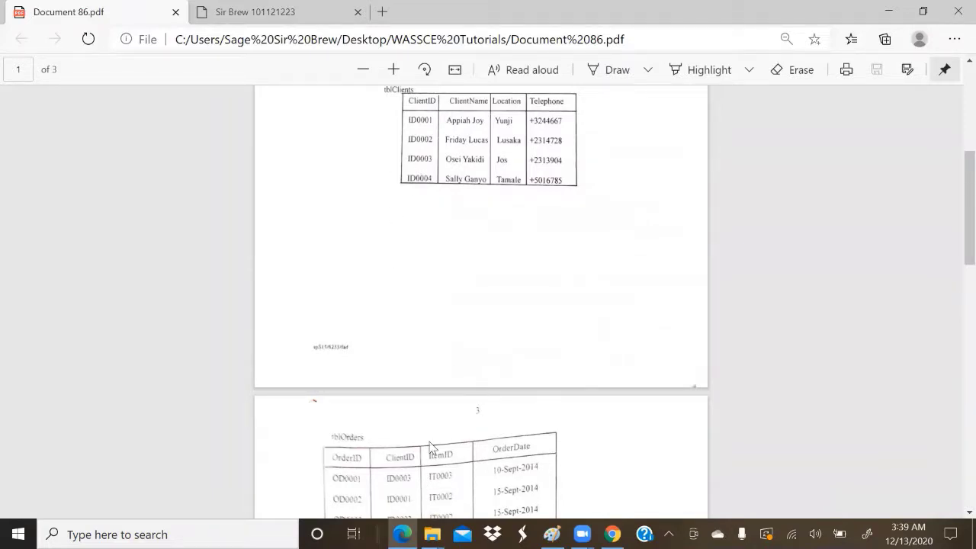
scroll(433, 448, down, 5)
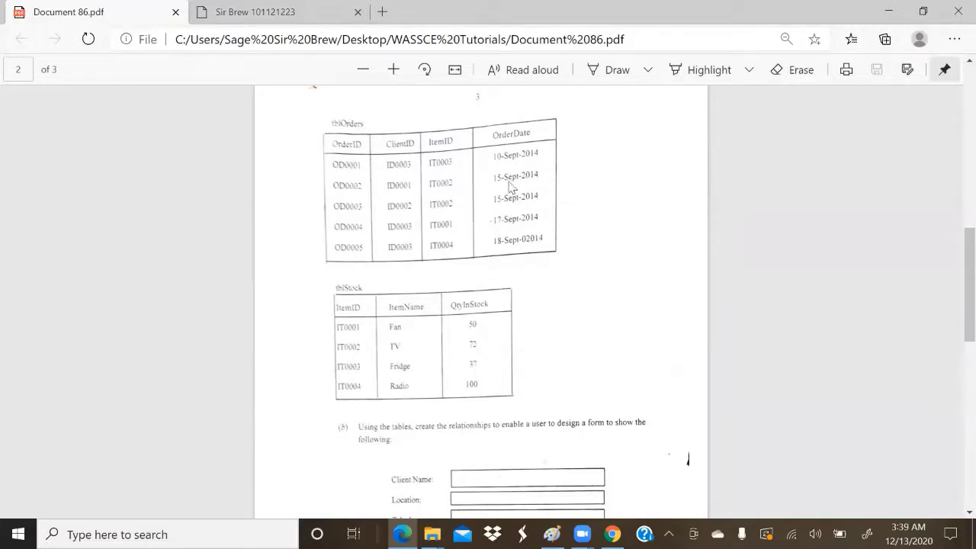
Step: Scroll back up to the end of the tblClients table on page 1
scroll(488, 217, up, 5)
scroll(491, 219, up, 1)
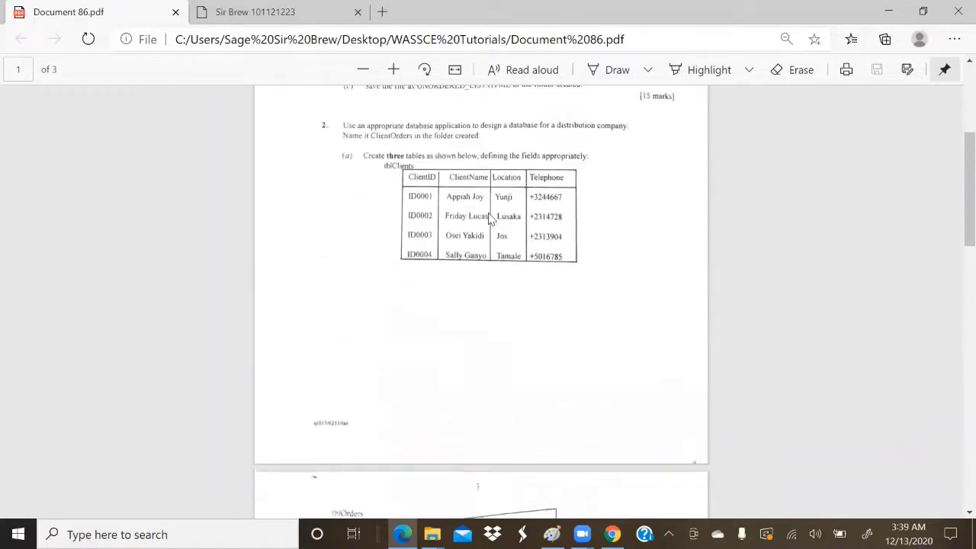
scroll(491, 220, down, 8)
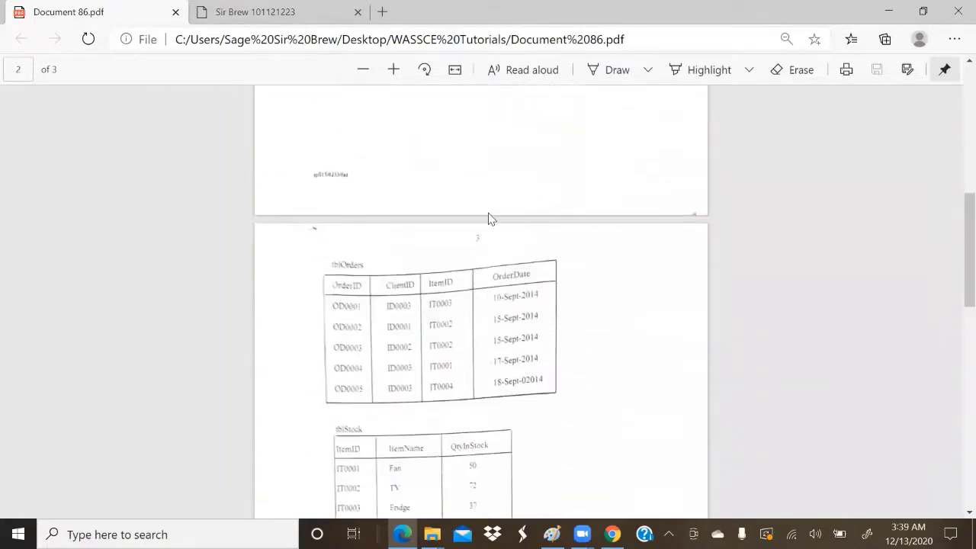
scroll(490, 220, down, 3)
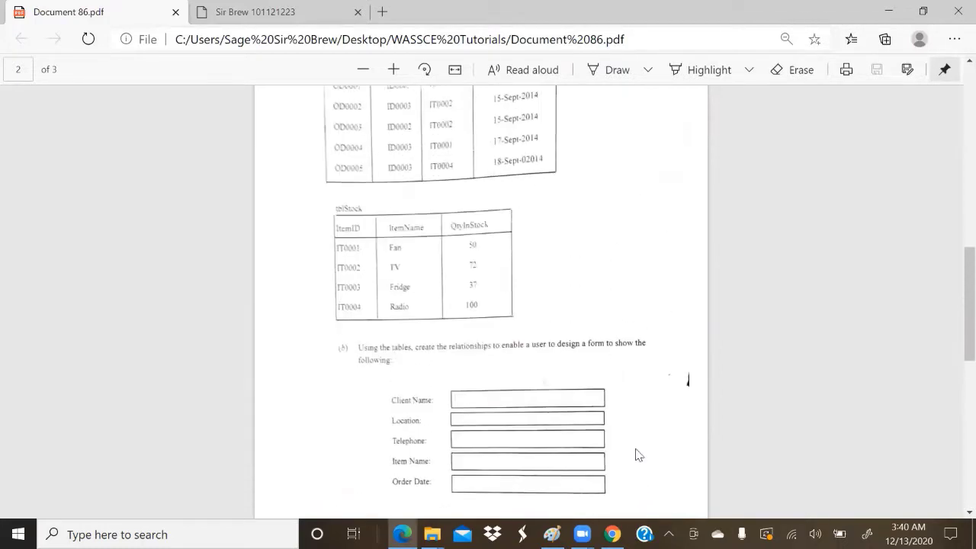
scroll(637, 454, up, 2)
scroll(638, 453, down, 7)
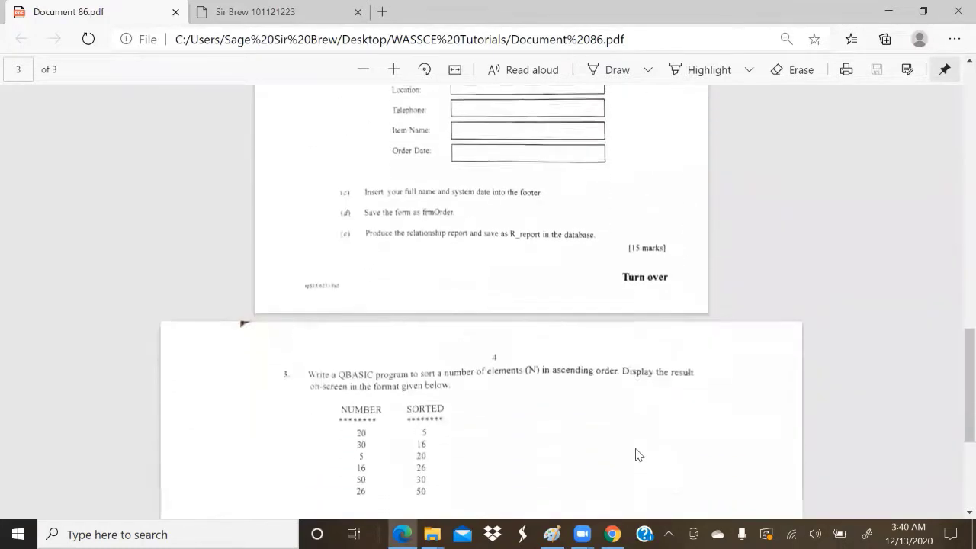
scroll(614, 244, up, 8)
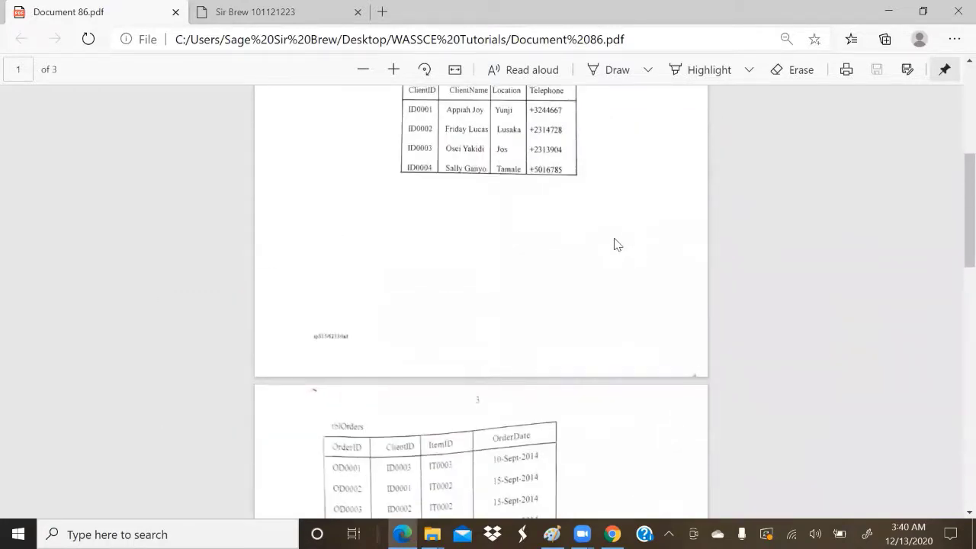
Step: Launch Access via Windows search, start a blank desktop database and clear the default name Database5
click(228, 534)
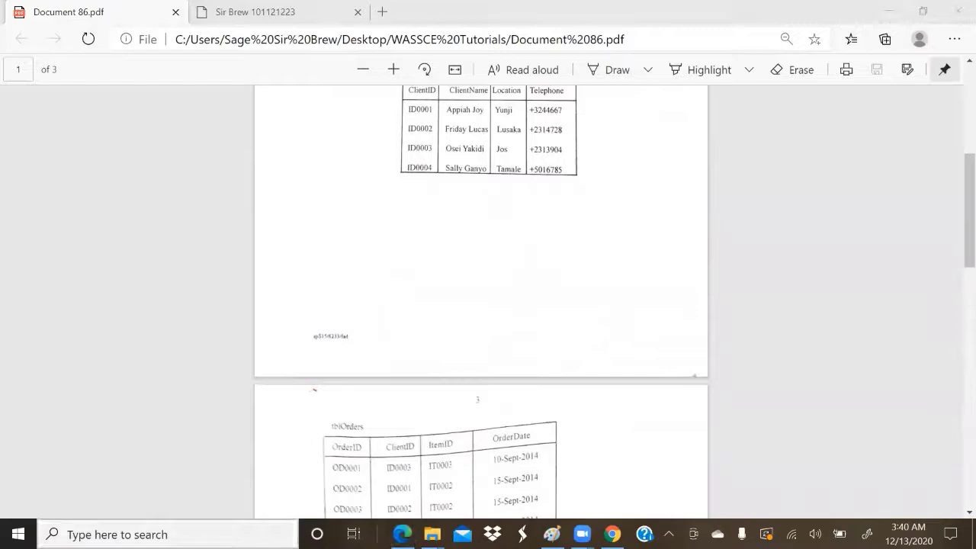
text(ms)
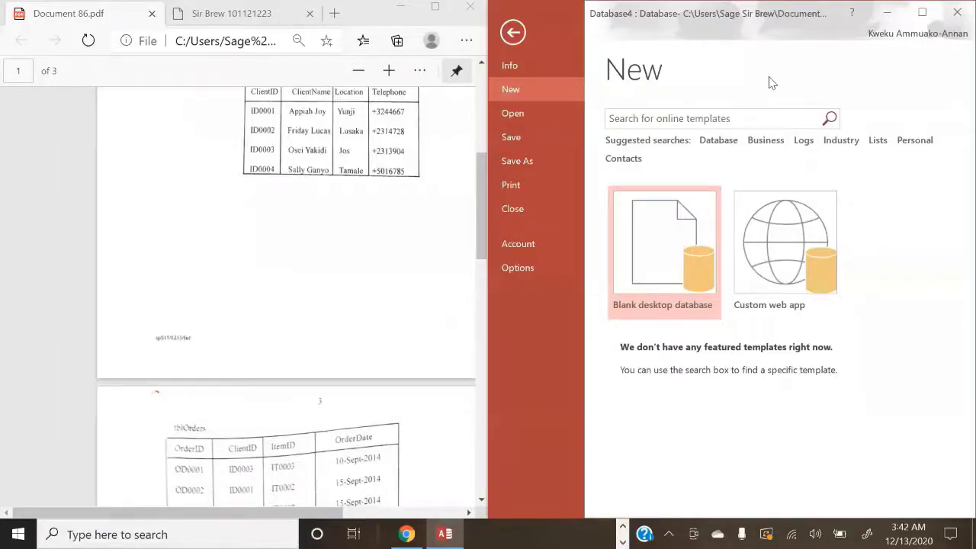
click(646, 273)
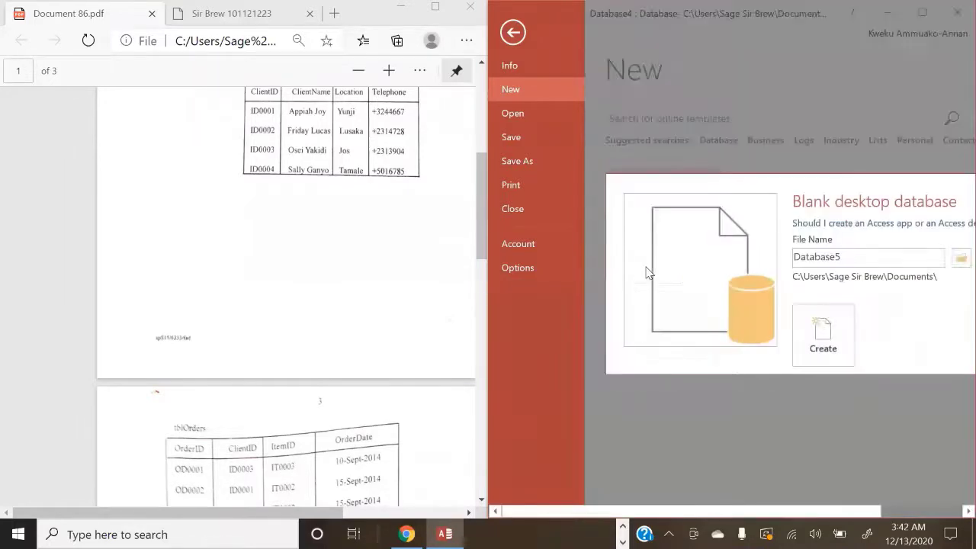
double_click(780, 254)
click(732, 252)
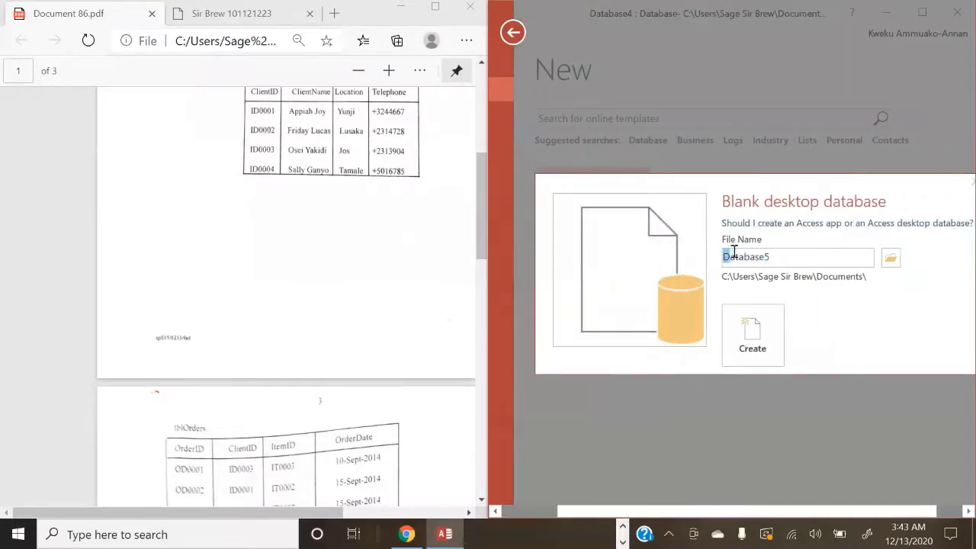
drag(732, 252, 797, 252)
key(BackSpace)
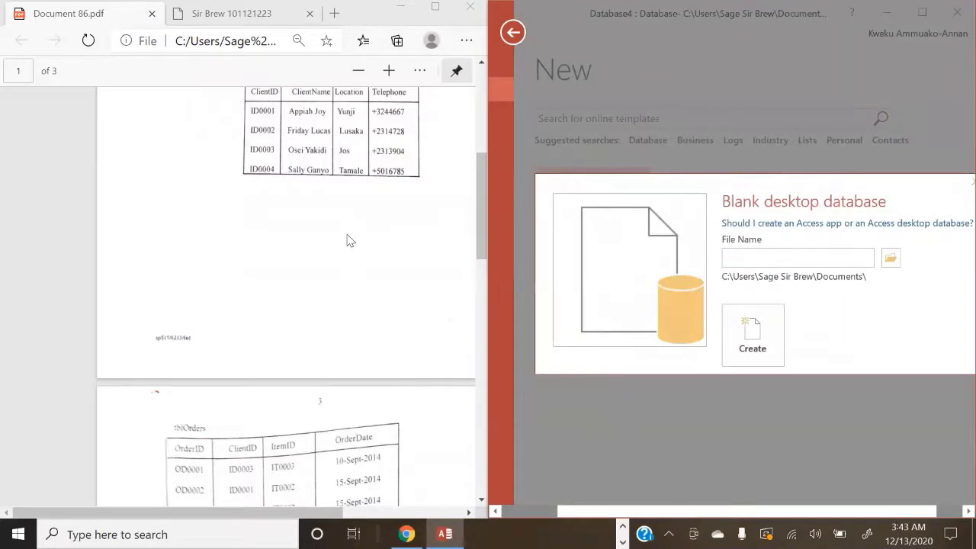
Step: Check the PDF, then enter ClientOrders as the database file name
click(349, 240)
scroll(347, 241, up, 5)
scroll(347, 241, down, 5)
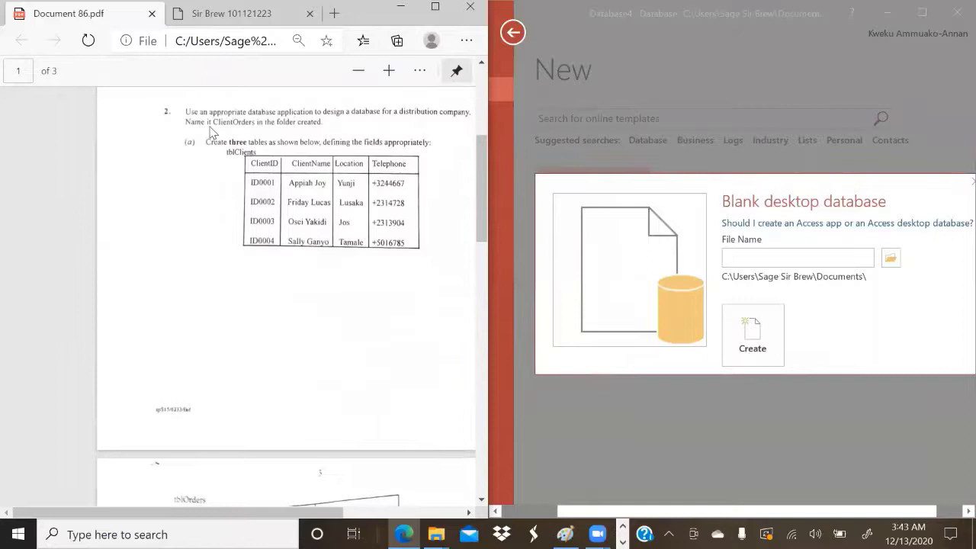
click(757, 256)
text(C)
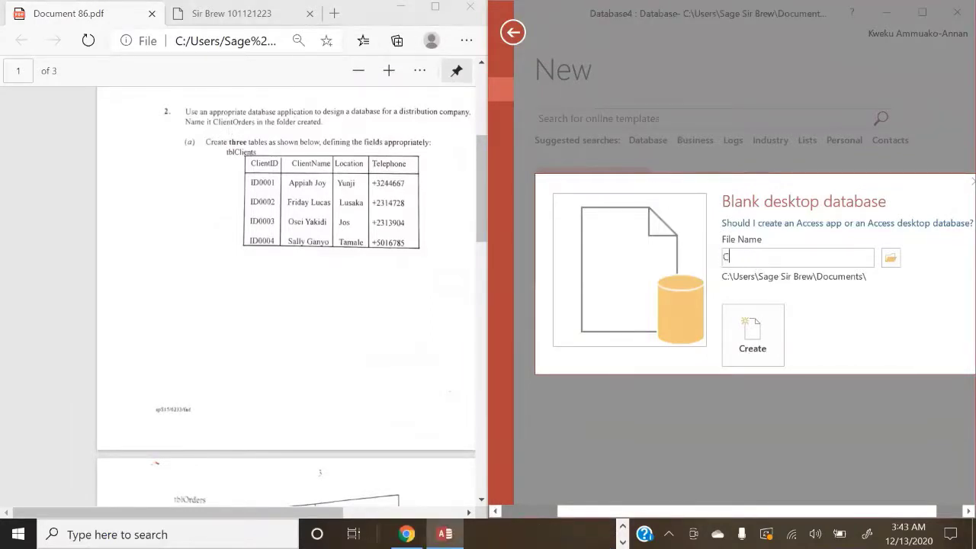
text(lientOrders)
click(890, 260)
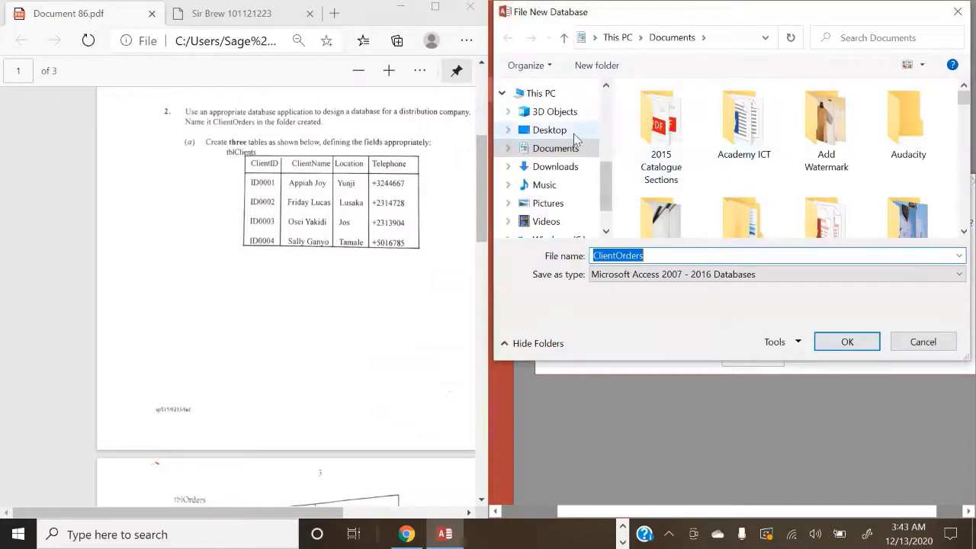
click(564, 130)
scroll(748, 204, down, 1)
scroll(747, 204, down, 1)
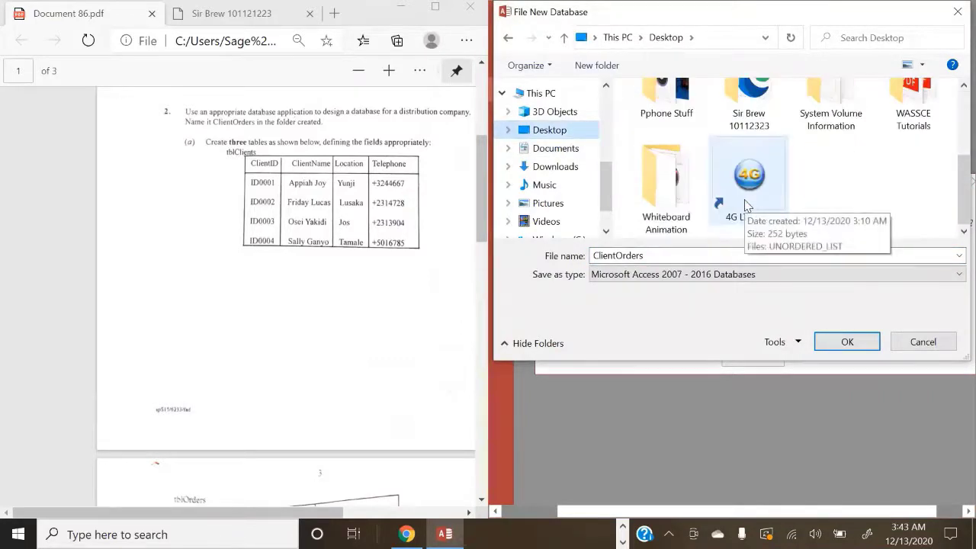
scroll(747, 205, up, 1)
double_click(749, 138)
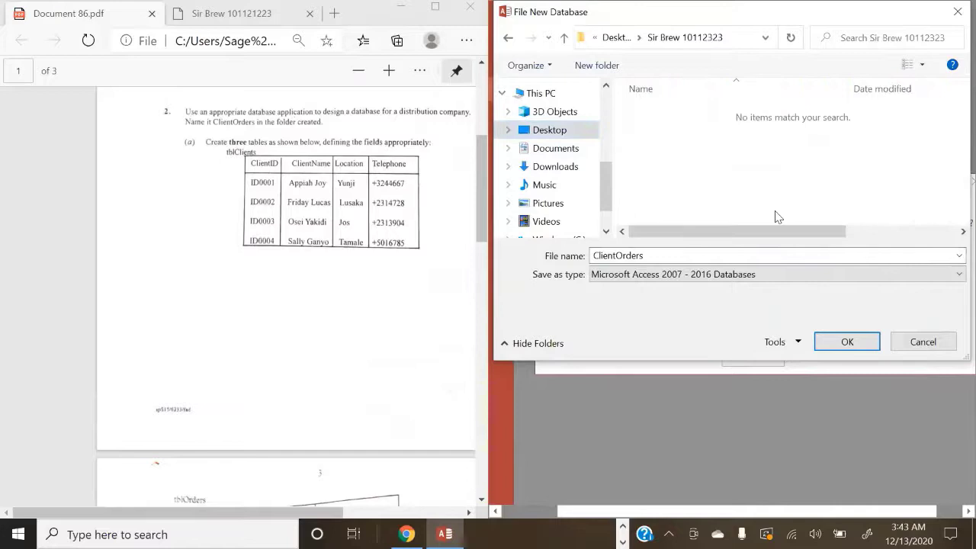
click(874, 343)
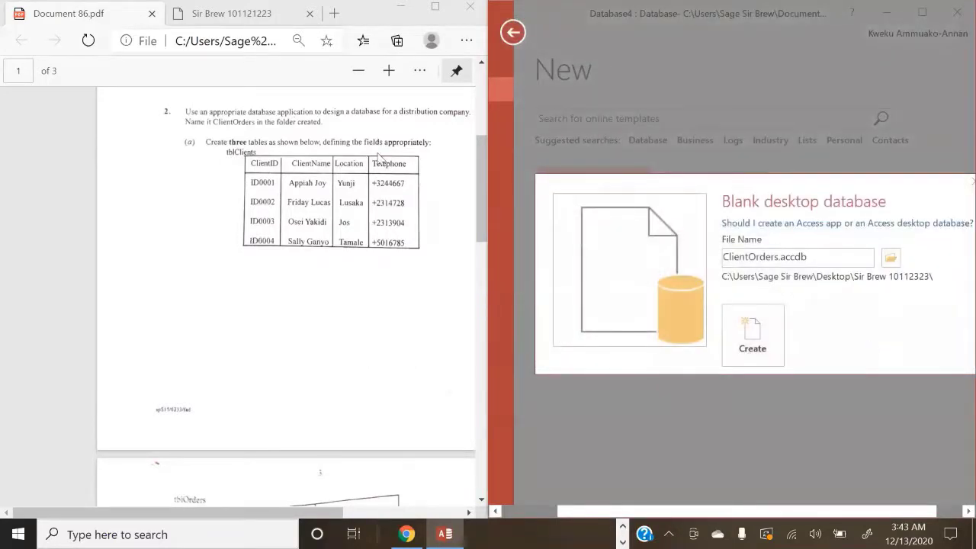
Step: Create ClientOrders.accdb, save Table1 as tblClients, and switch it to Design View
click(764, 347)
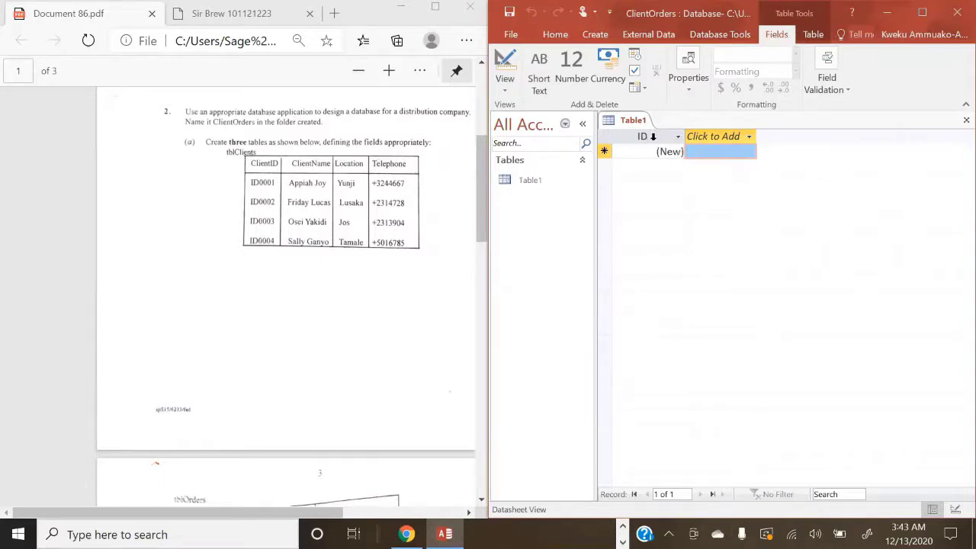
right_click(634, 121)
click(665, 136)
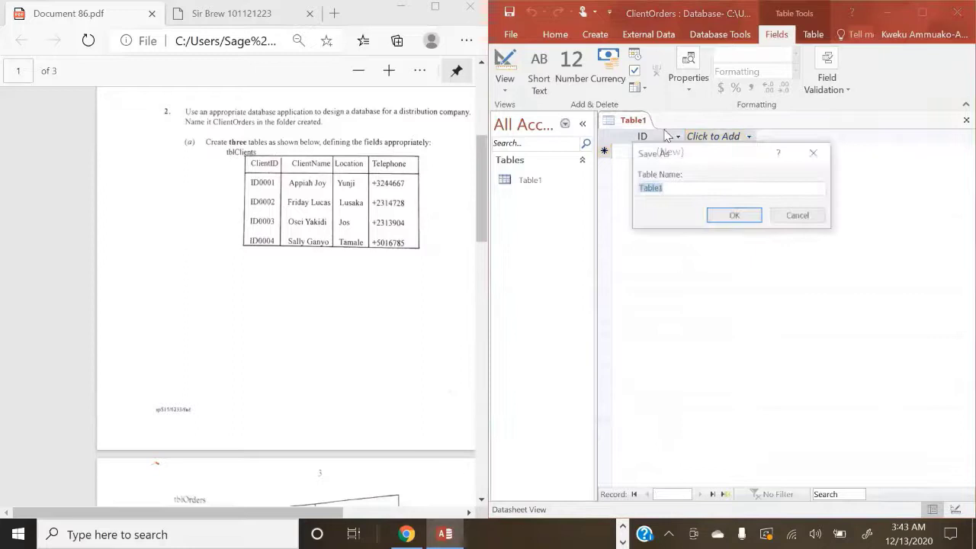
key(BackSpace)
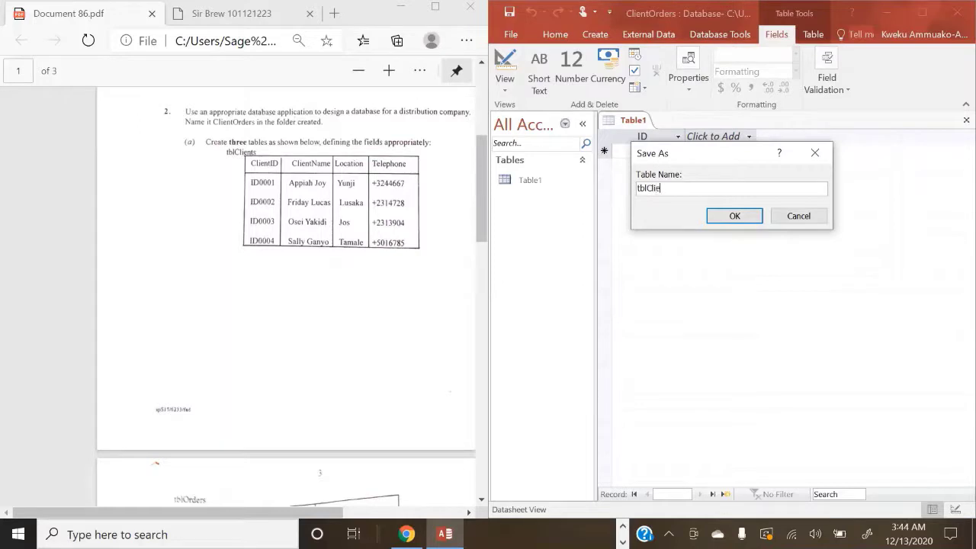
click(732, 215)
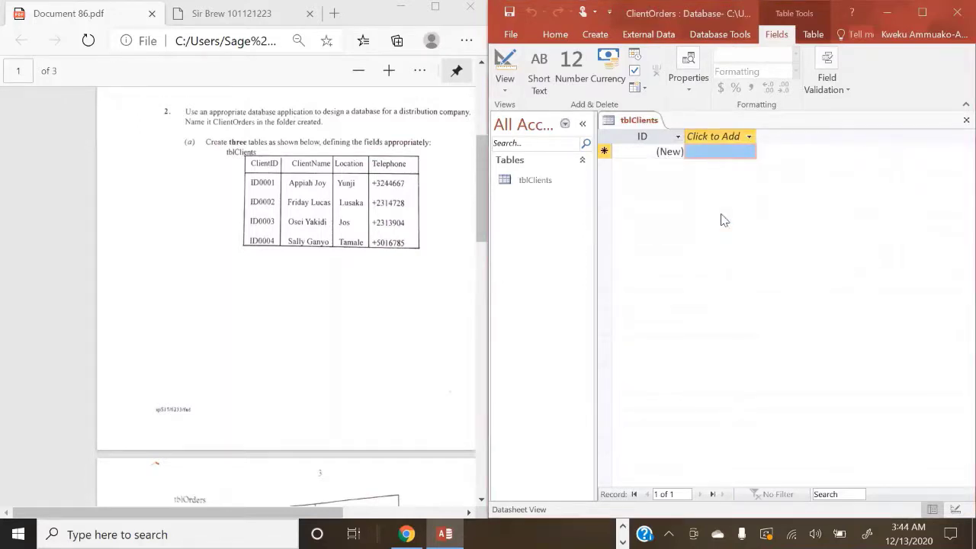
click(509, 92)
click(530, 144)
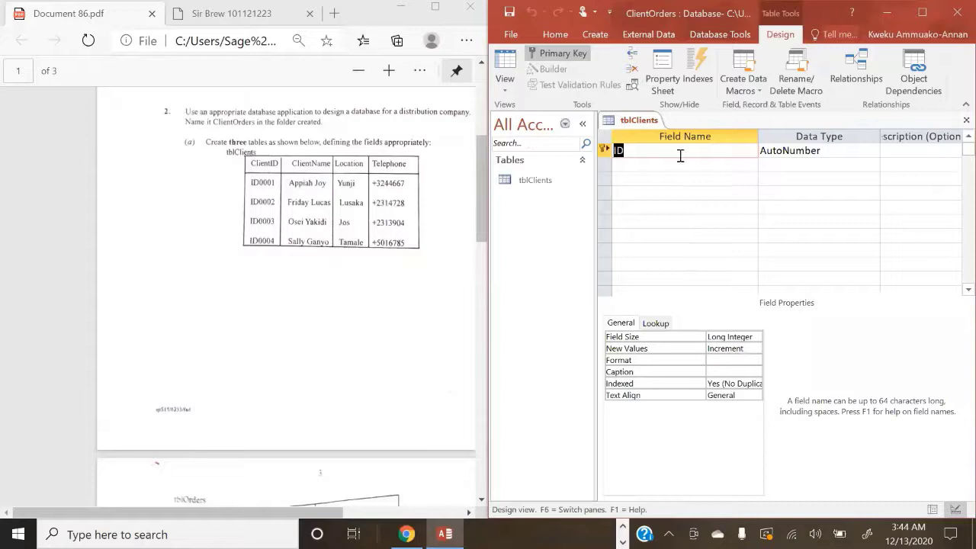
Step: Rename the ID field to ClientID and set its data type to Number
key(BackSpace)
text(Client)
click(836, 155)
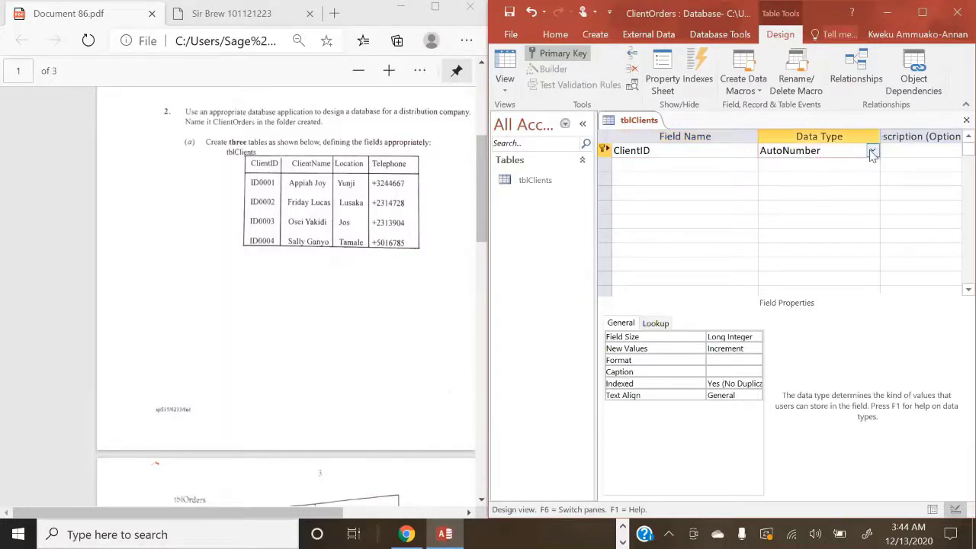
click(873, 152)
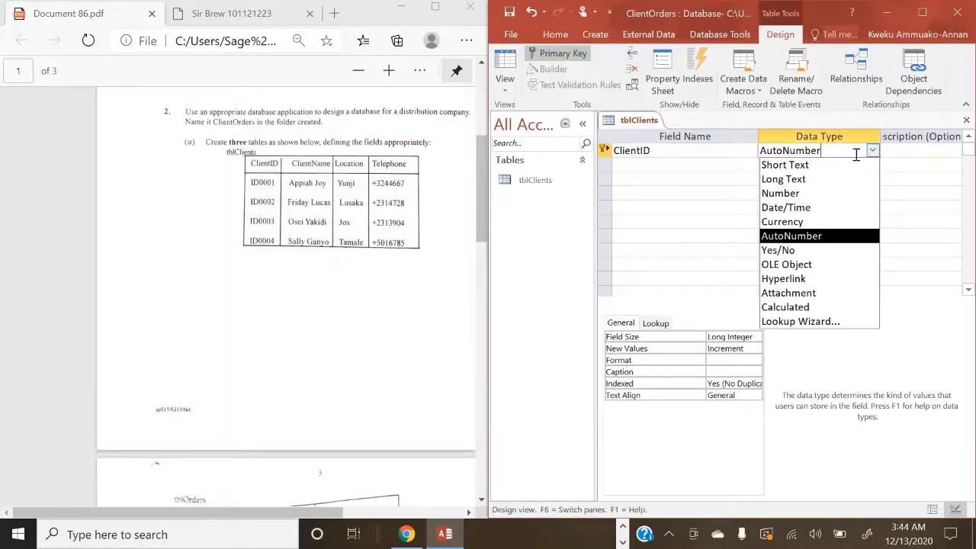
click(805, 189)
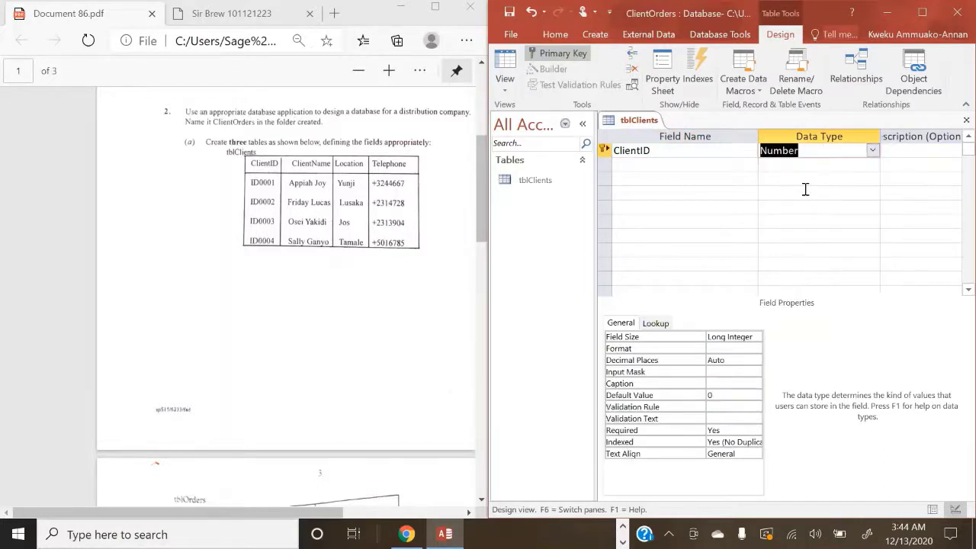
Step: Add ClientName, Location and Telephone fields, each as Short Text
click(692, 165)
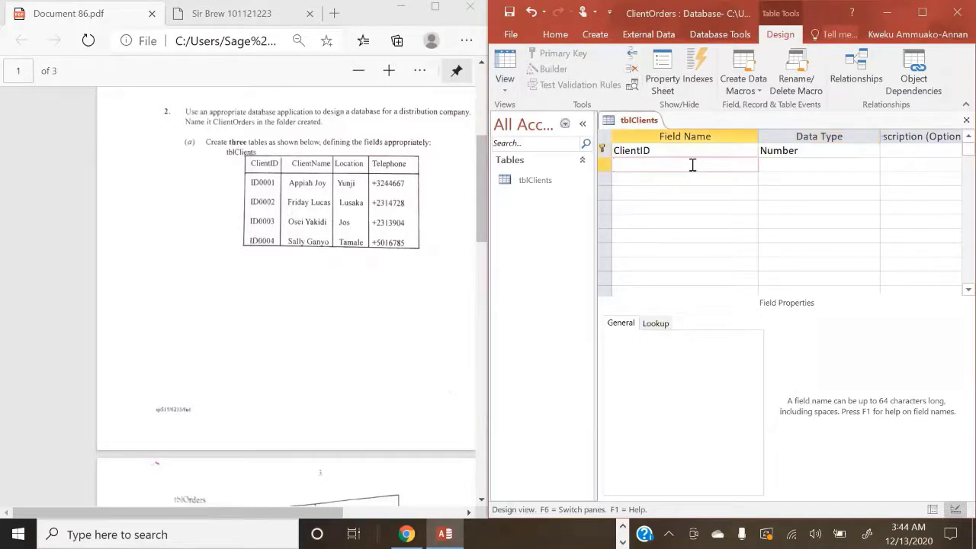
text(ClientNAm)
key(BackSpace)
key(BackSpace)
text(Name)
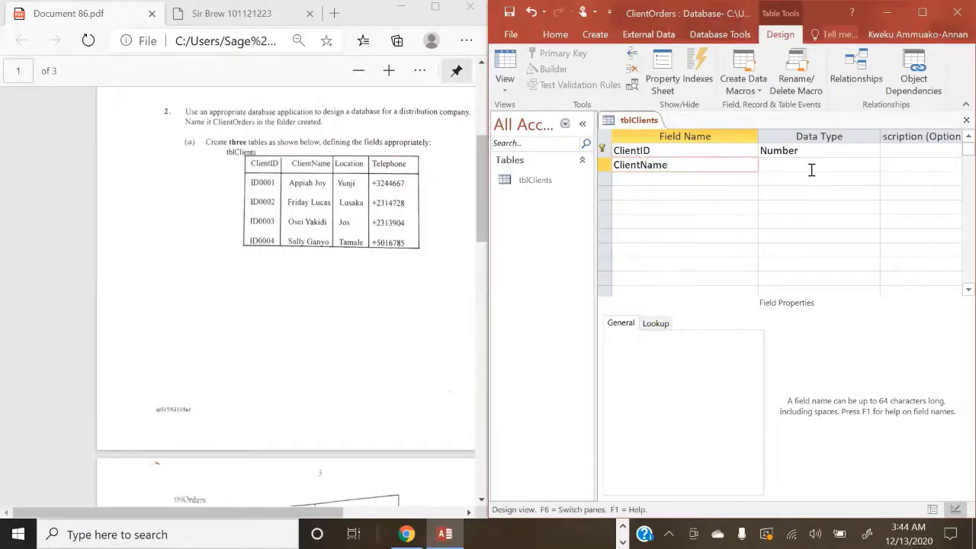
click(811, 166)
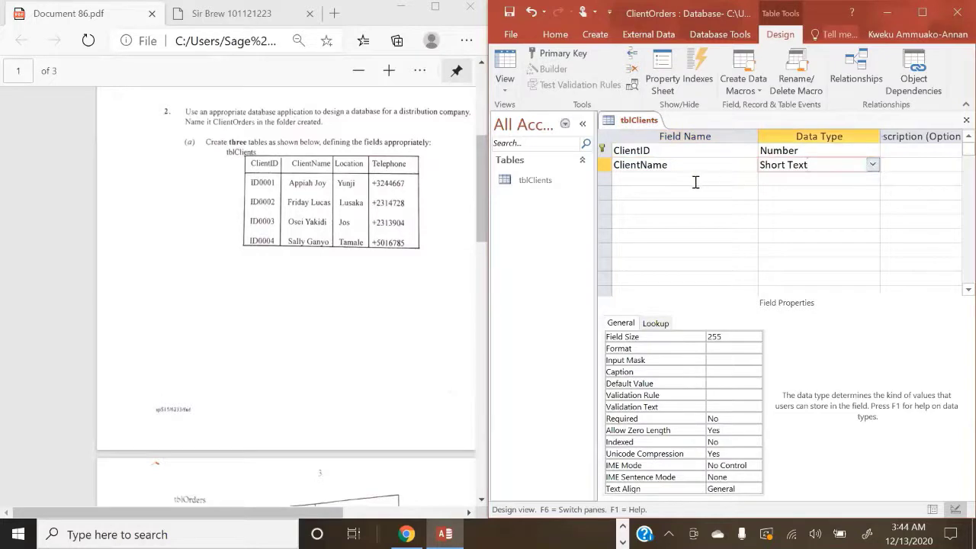
click(661, 180)
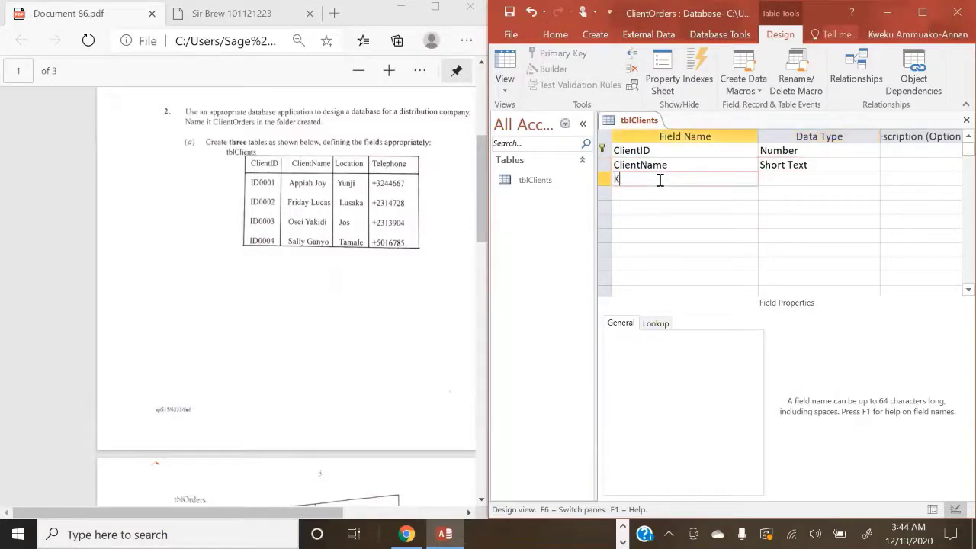
text(Location)
click(786, 177)
click(688, 194)
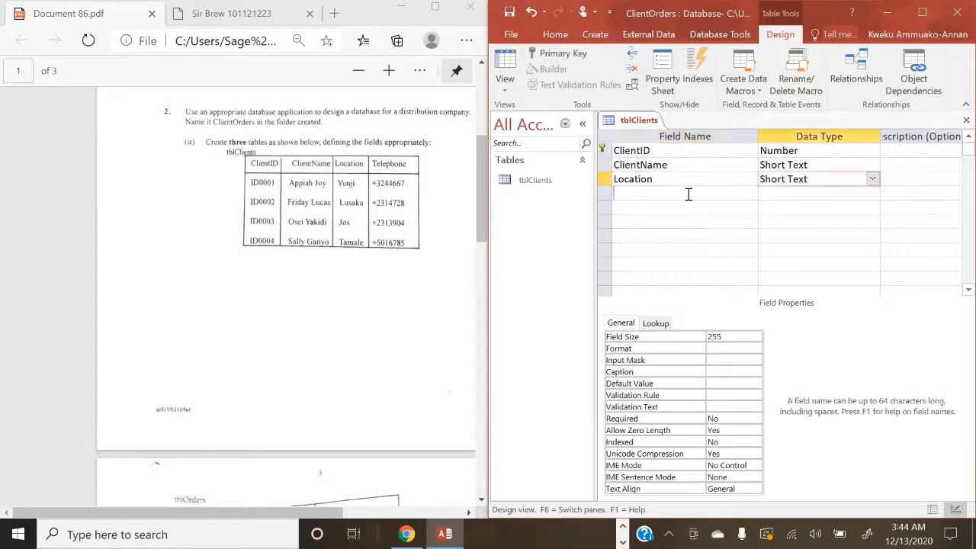
text(Telephone)
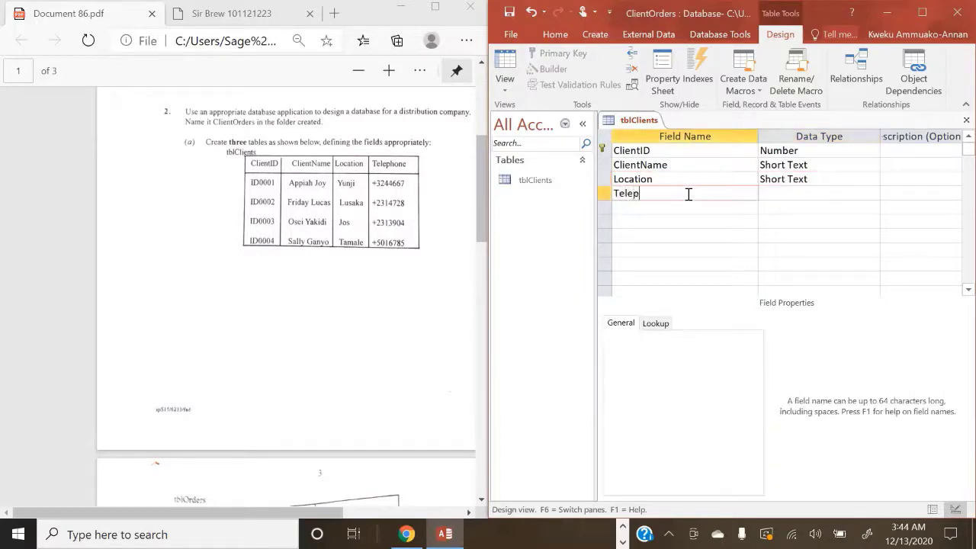
click(768, 194)
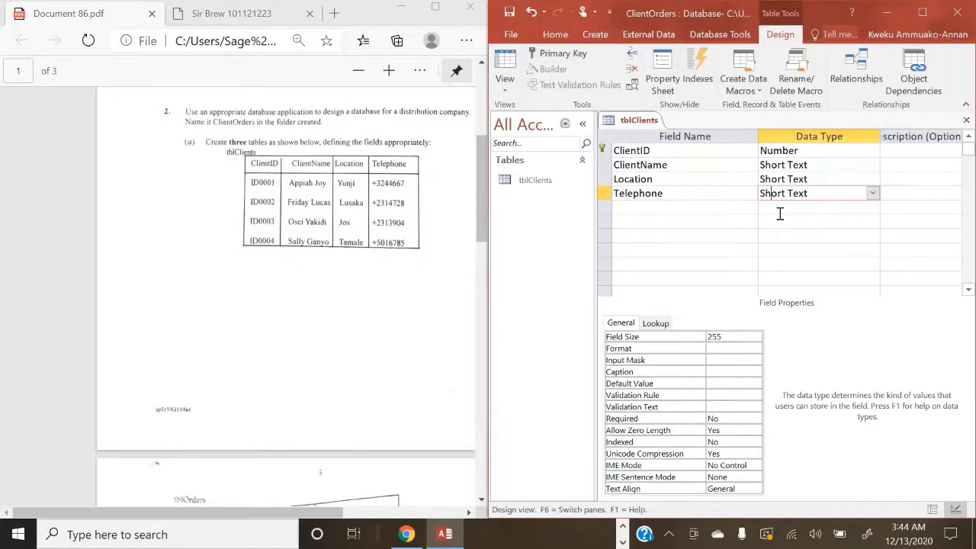
Step: Save the tblClients design and switch to Datasheet View showing its four empty columns
click(506, 83)
click(532, 112)
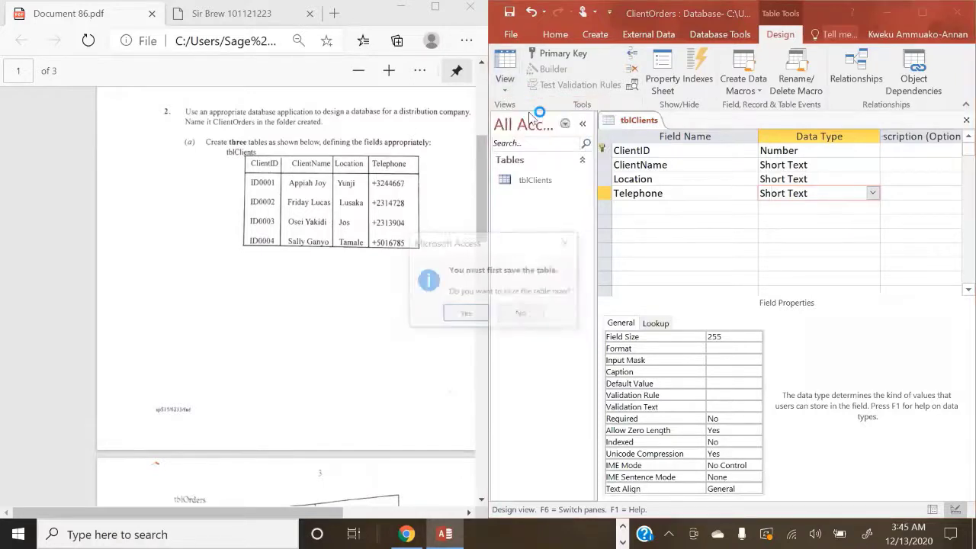
click(474, 312)
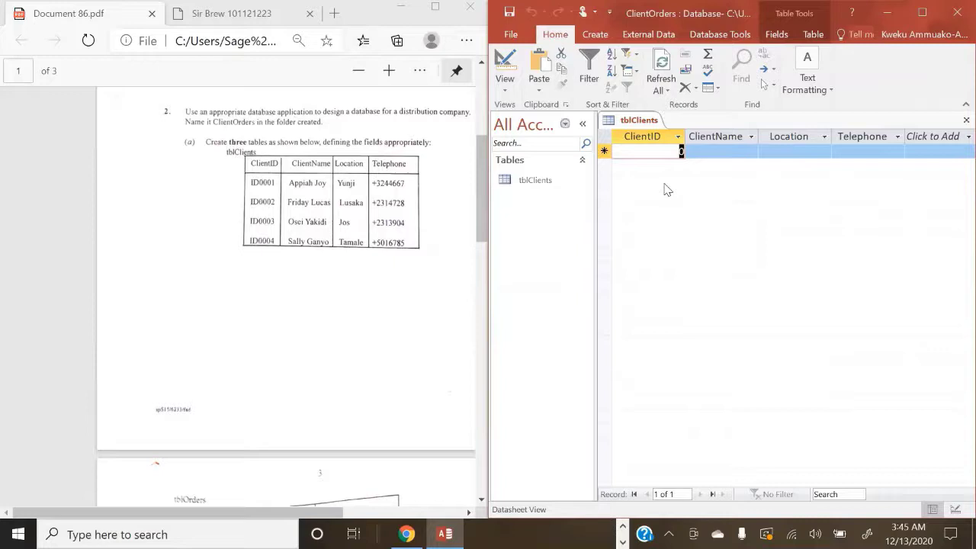
scroll(333, 329, down, 5)
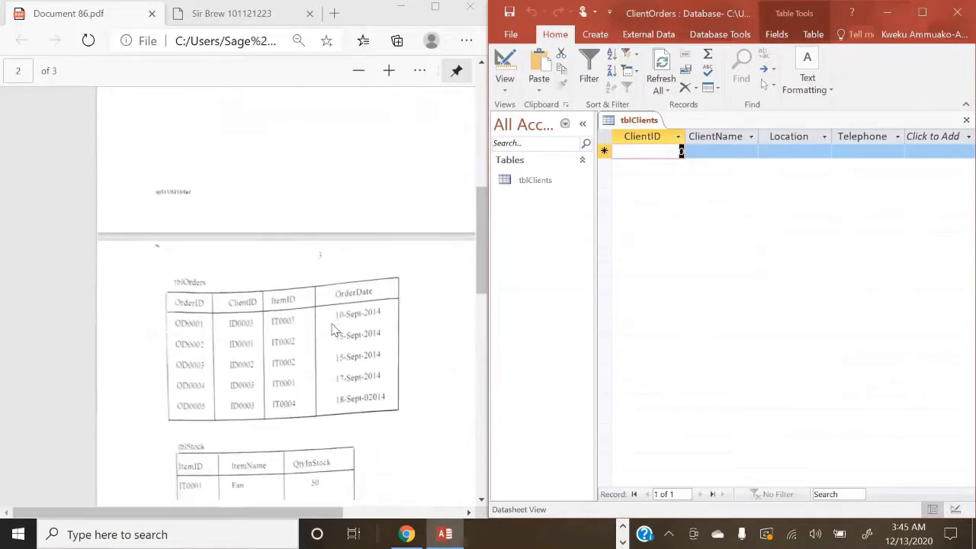
scroll(332, 329, down, 3)
scroll(332, 330, up, 2)
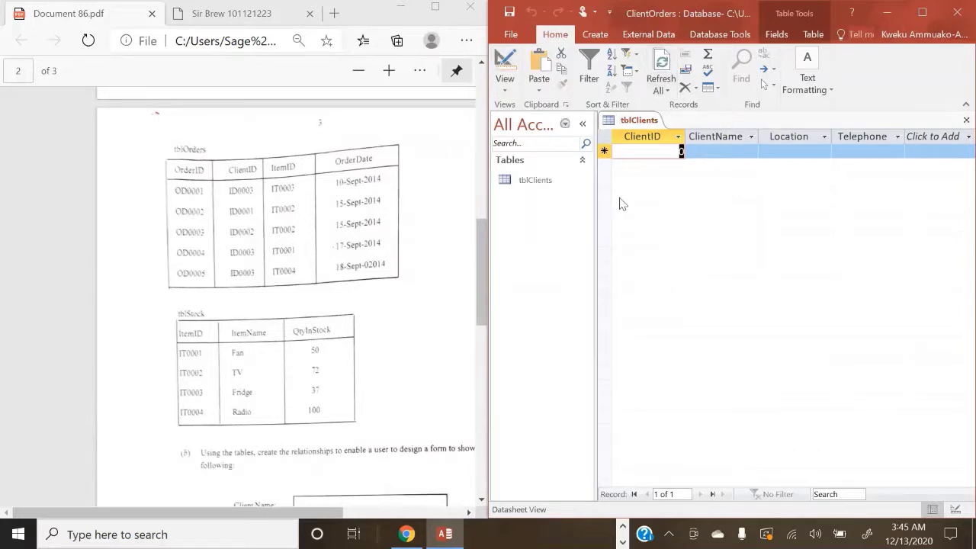
Step: Create a new blank table and save it as tblOrders
click(592, 35)
click(558, 68)
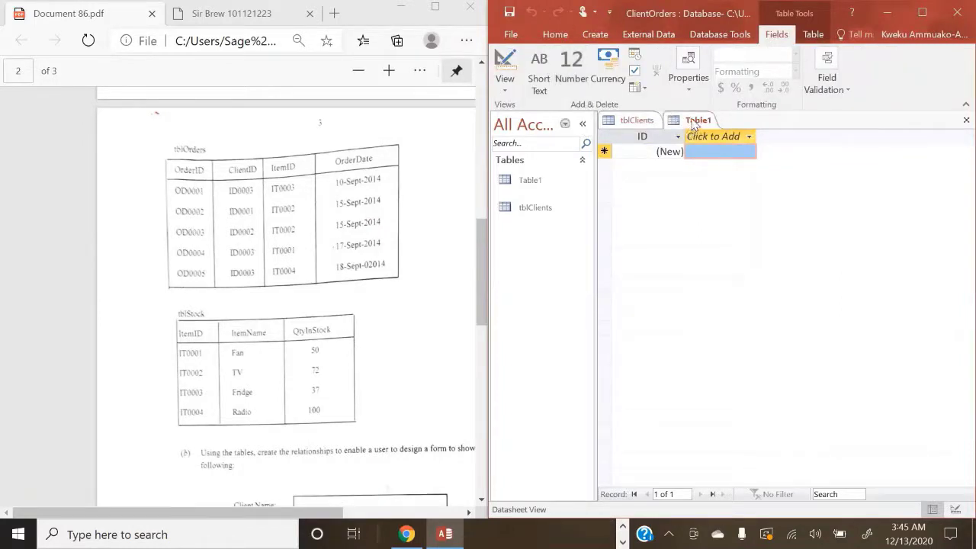
right_click(694, 122)
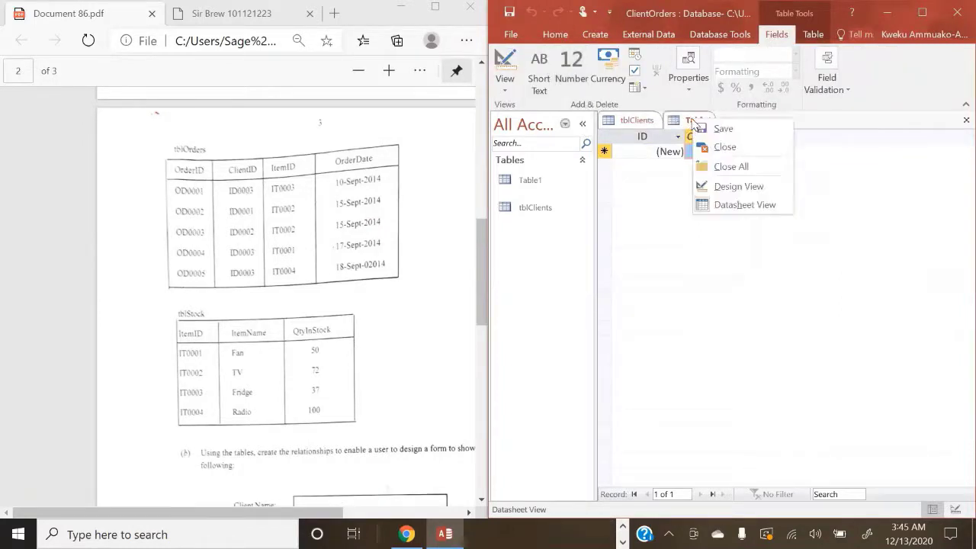
click(743, 130)
key(BackSpace)
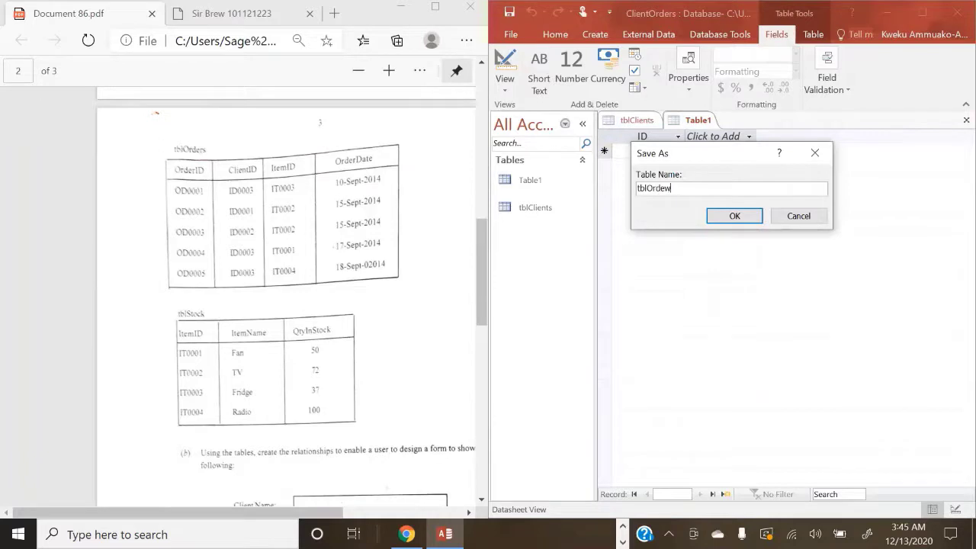
click(741, 217)
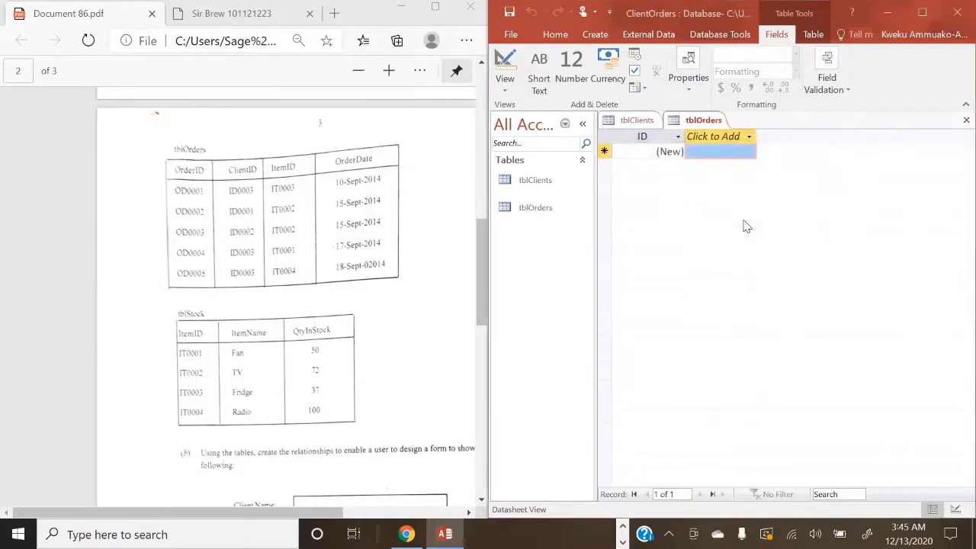
Step: In Design View, rename the ID field to OrderID and set it to Number
click(504, 84)
click(519, 140)
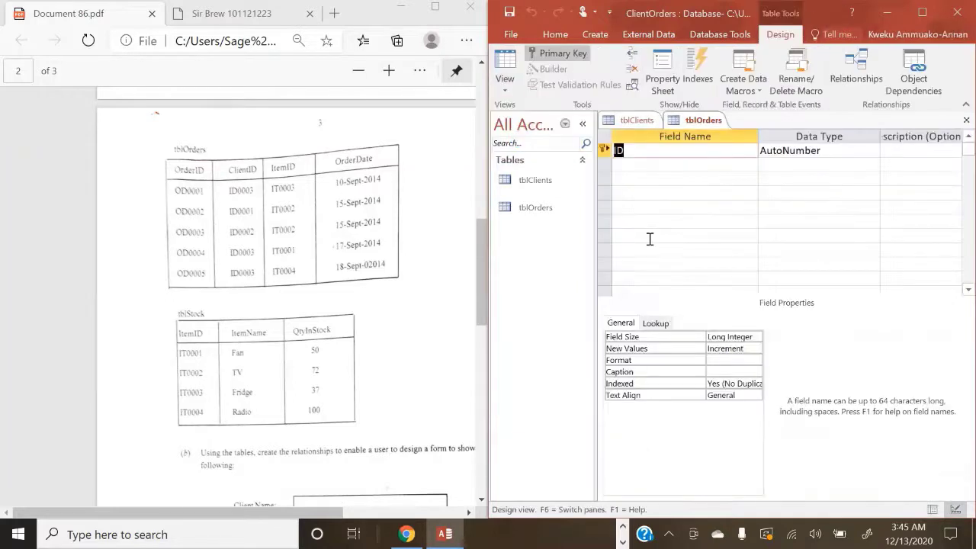
key(BackSpace)
click(833, 151)
click(873, 151)
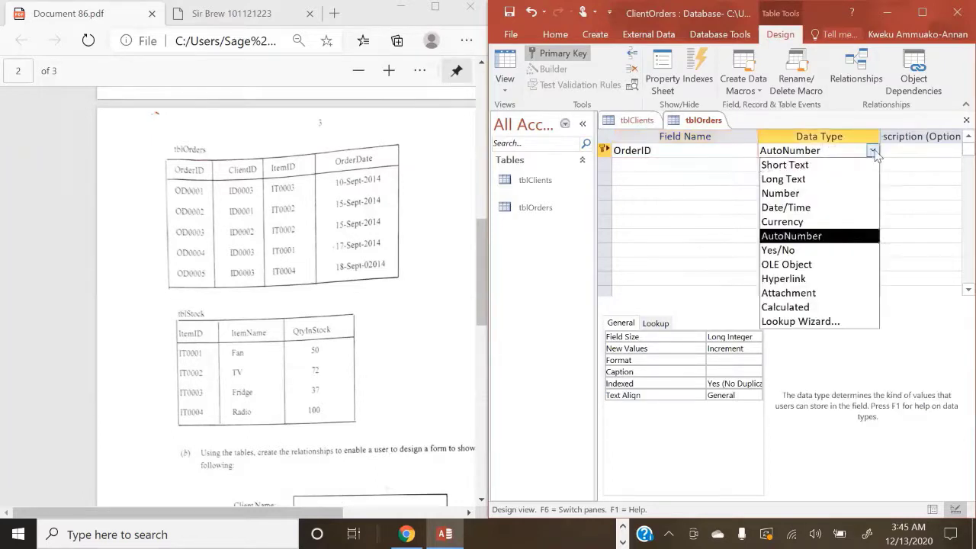
click(819, 192)
click(653, 167)
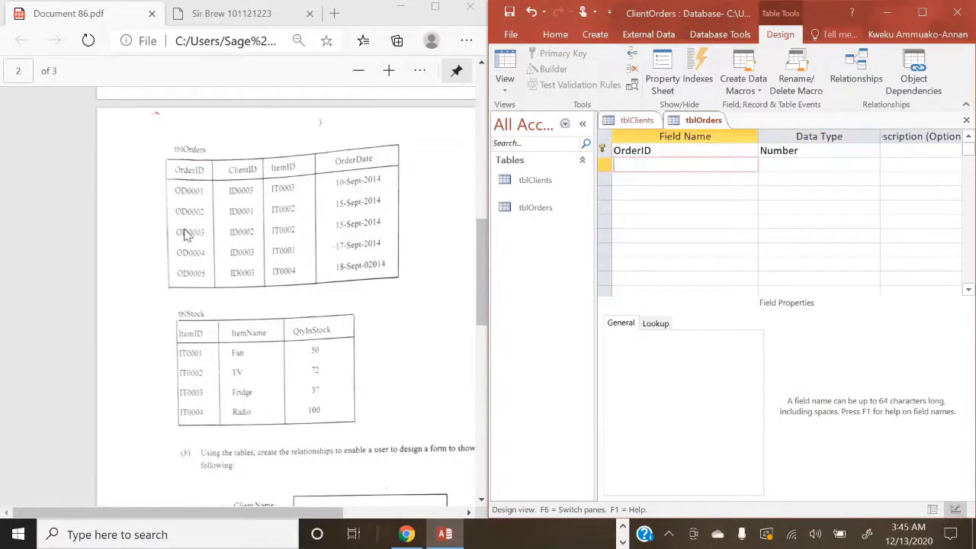
Step: Change OrderID to Short Text and add a Short Text ClientID field below it
click(834, 150)
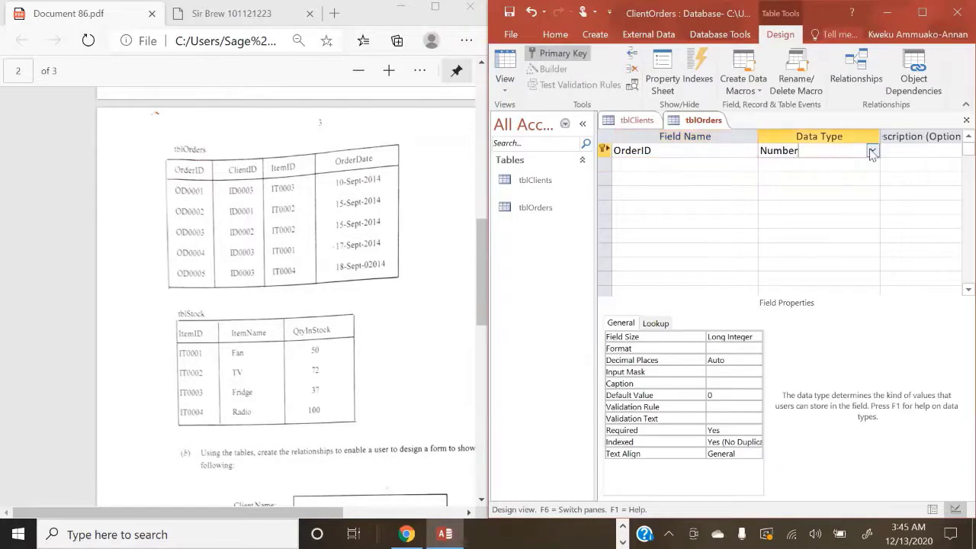
click(873, 151)
click(823, 165)
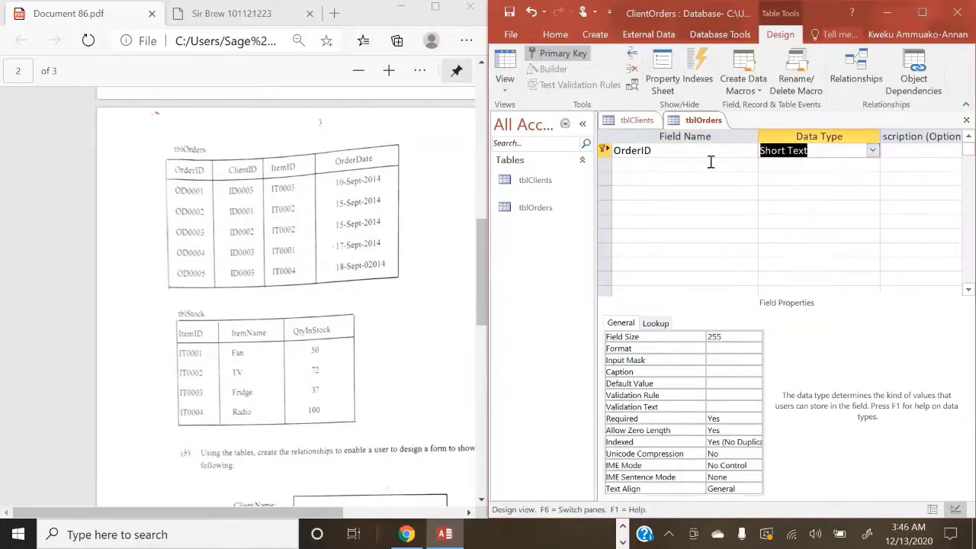
click(661, 162)
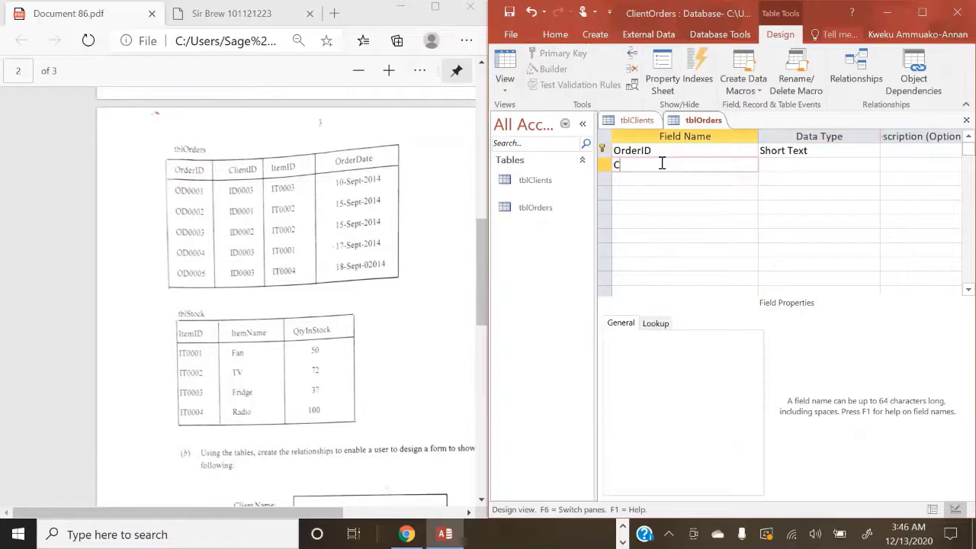
text(lientID)
click(818, 164)
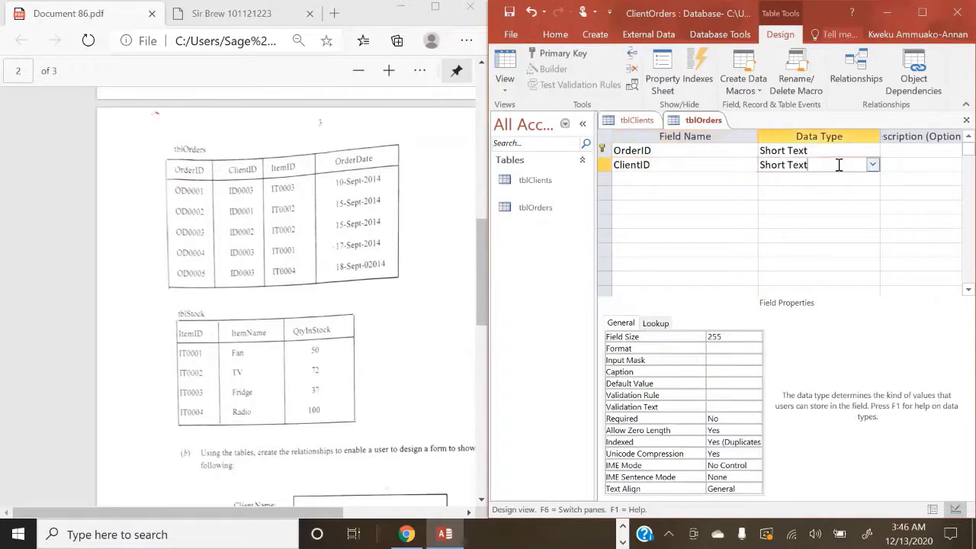
click(640, 177)
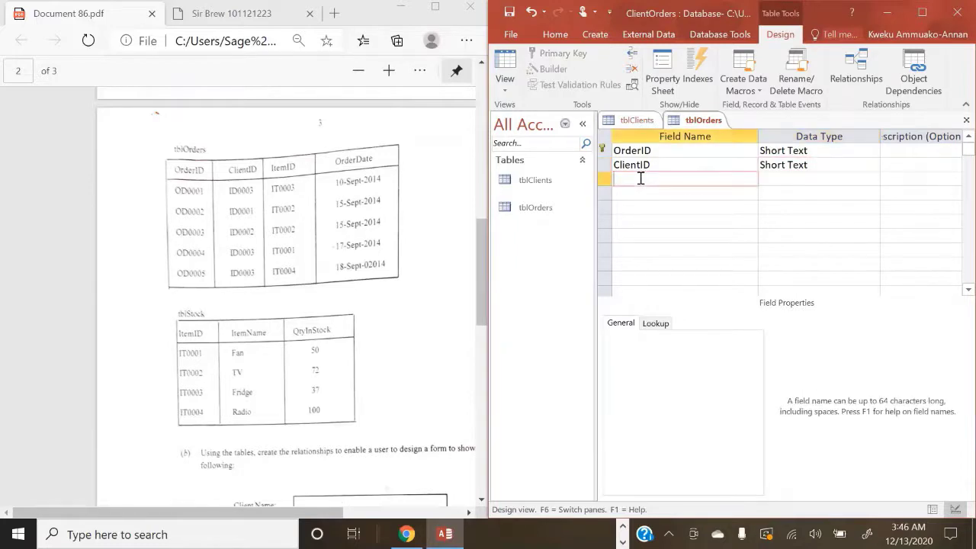
Step: In tblClients Design View, change ClientID from Number to Short Text, then return to tblOrders
scroll(392, 197, up, 6)
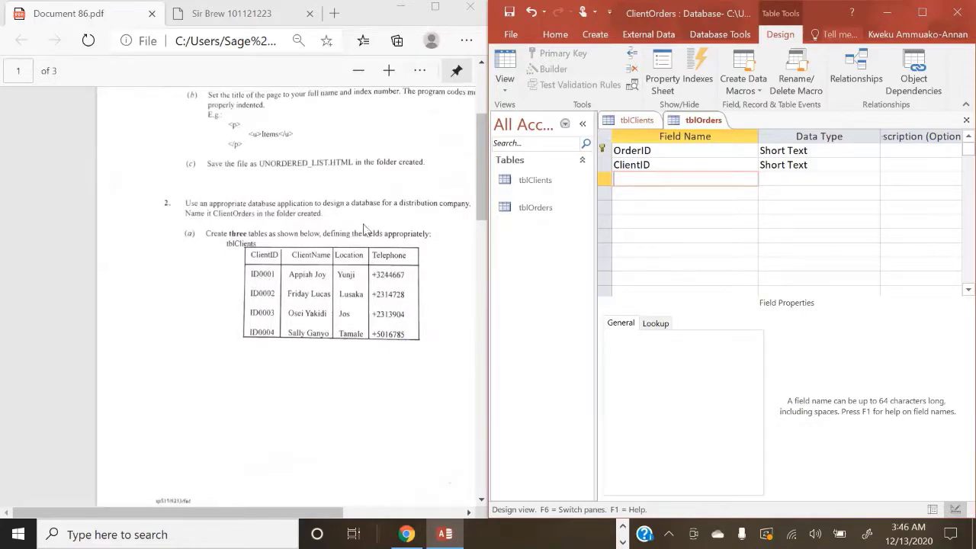
click(639, 121)
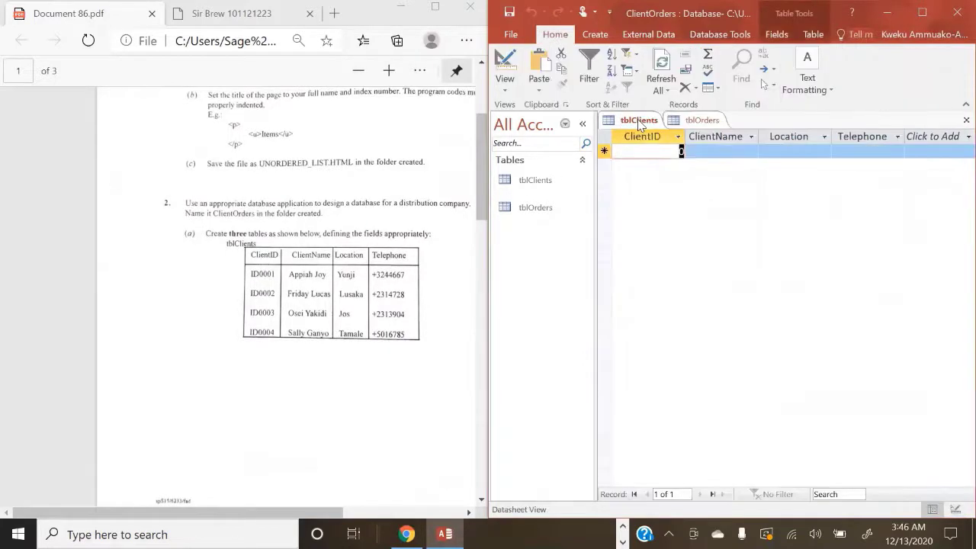
click(509, 88)
click(529, 157)
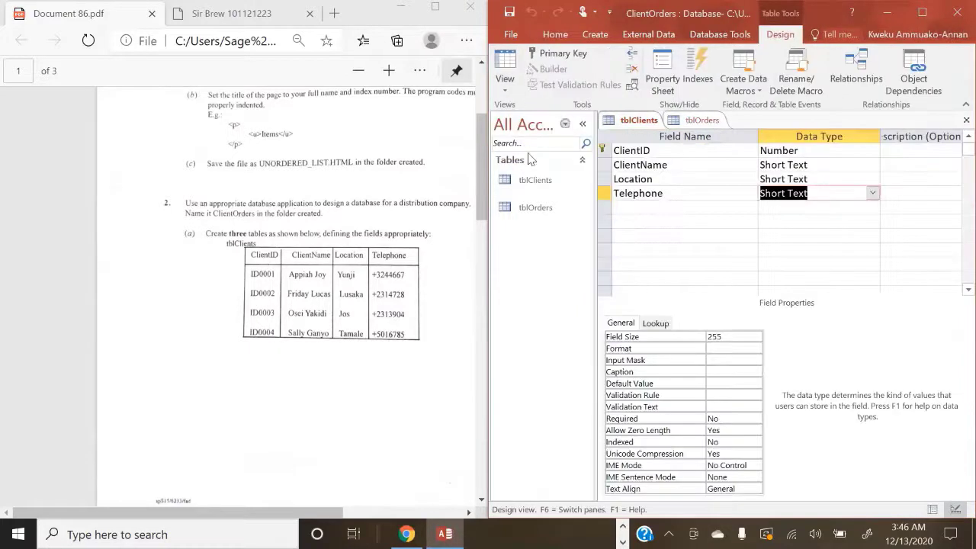
click(802, 150)
click(873, 150)
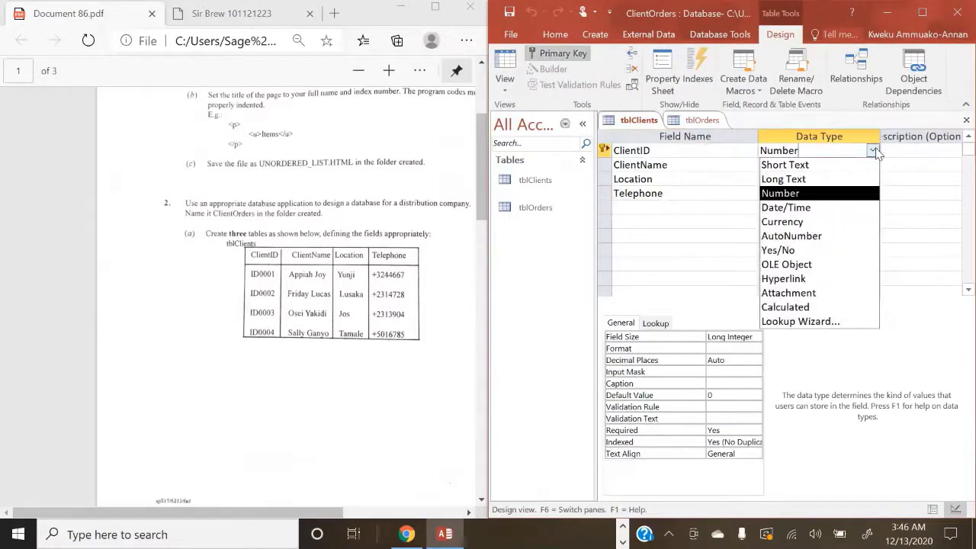
click(834, 163)
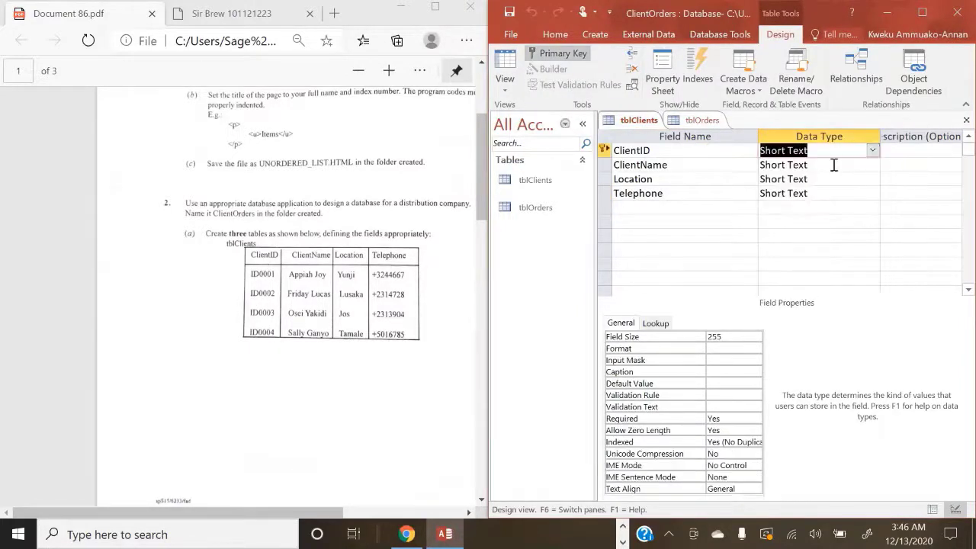
click(690, 118)
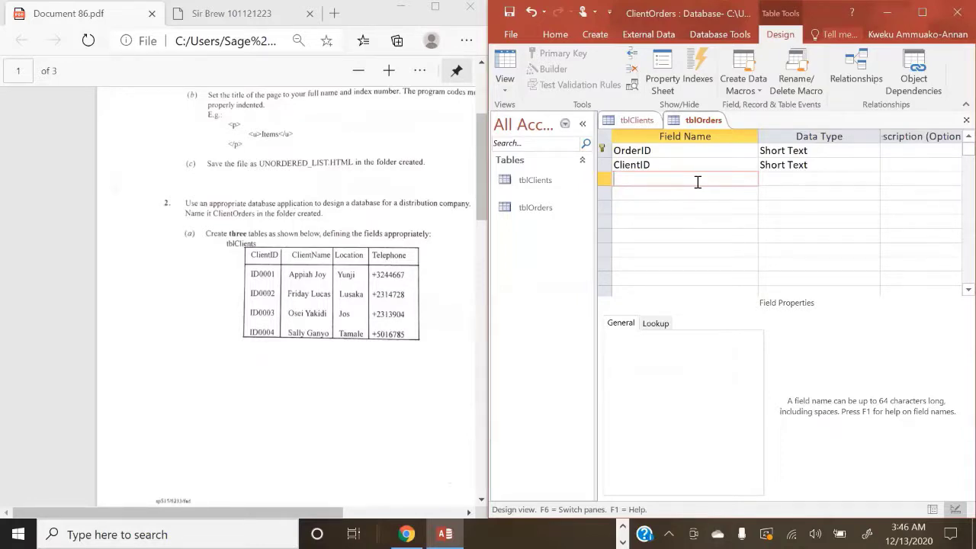
Step: Add ItemID and OrderDate rows to tblOrders, both with the Short Text data type
scroll(351, 271, down, 5)
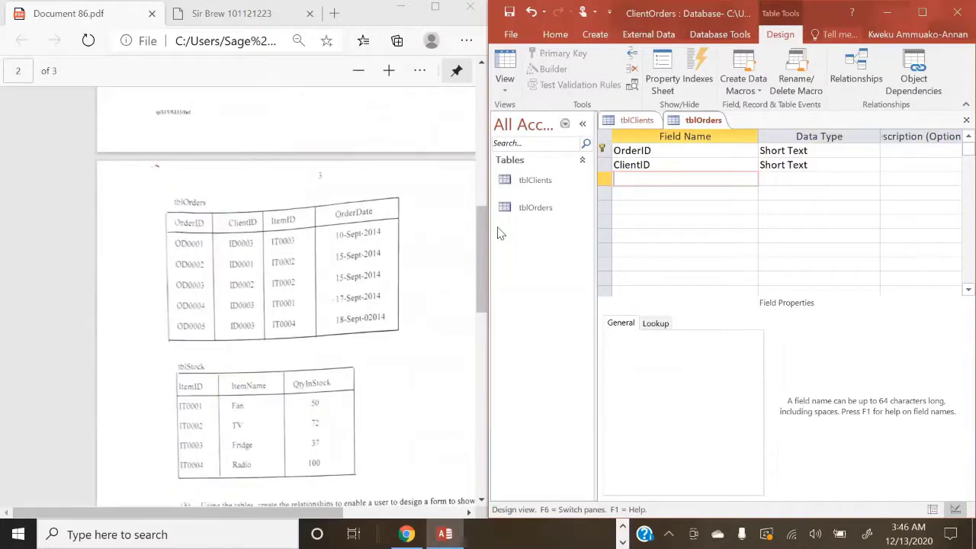
text(ItemID)
click(806, 183)
click(872, 180)
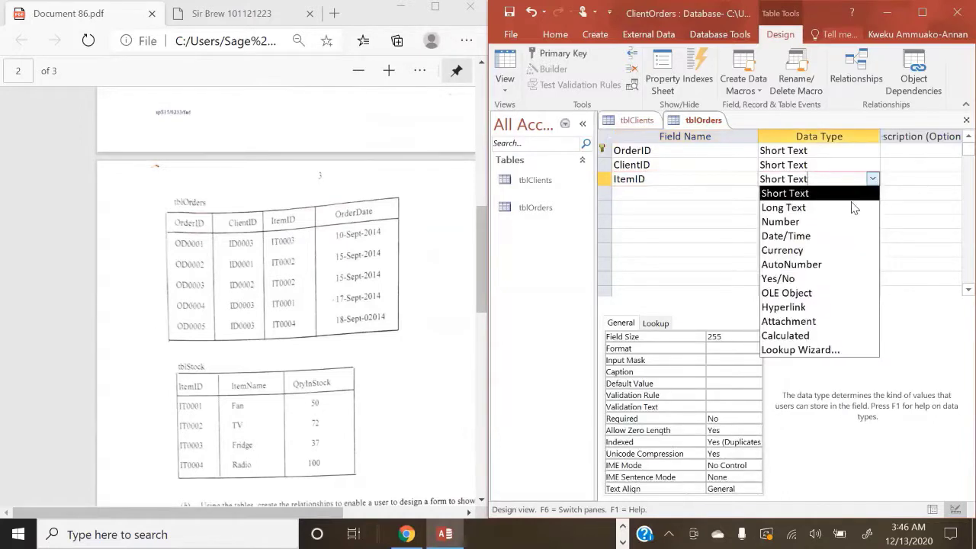
click(793, 193)
click(637, 191)
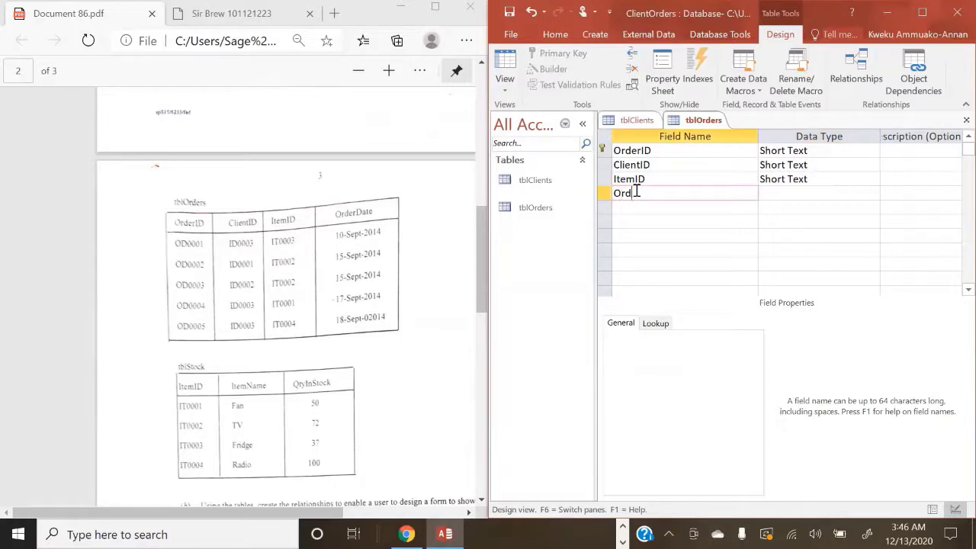
text(OrderDate)
click(820, 191)
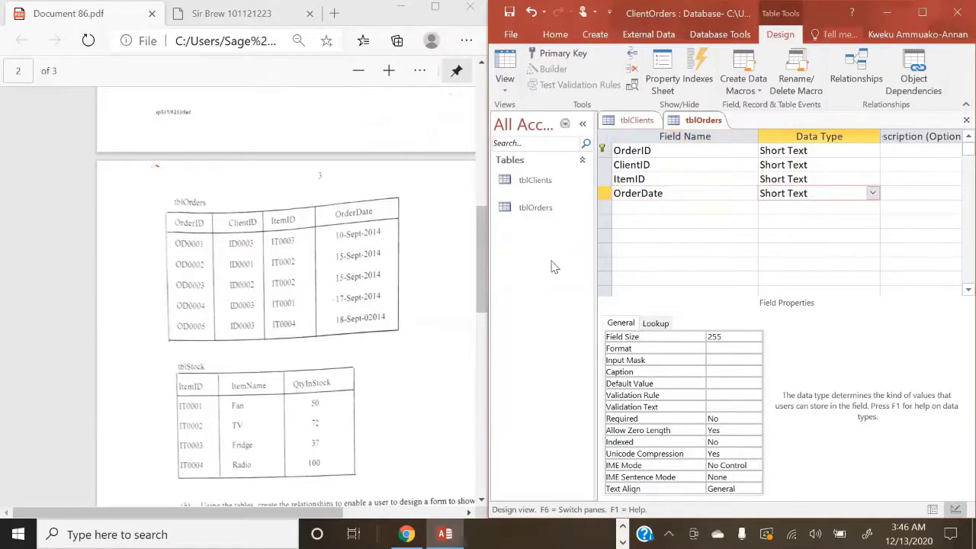
click(633, 121)
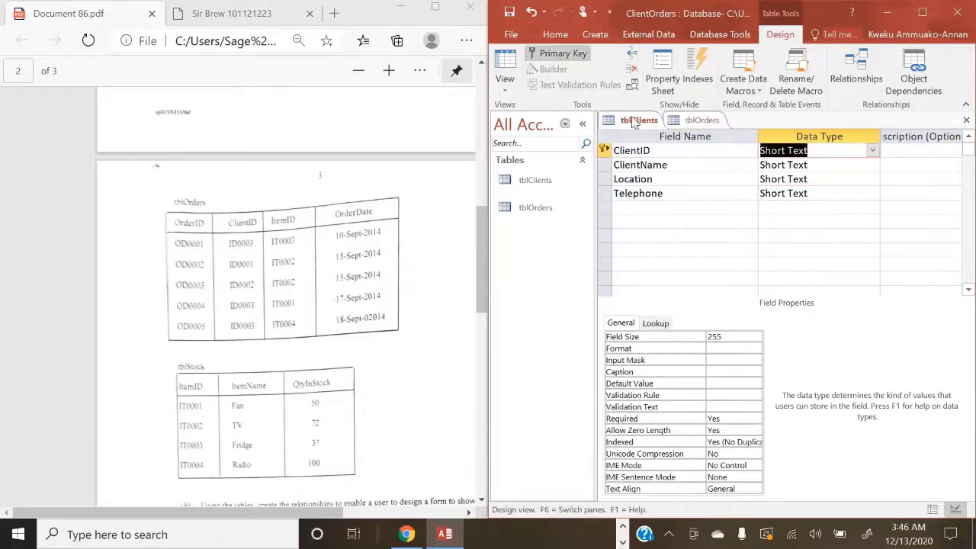
click(679, 120)
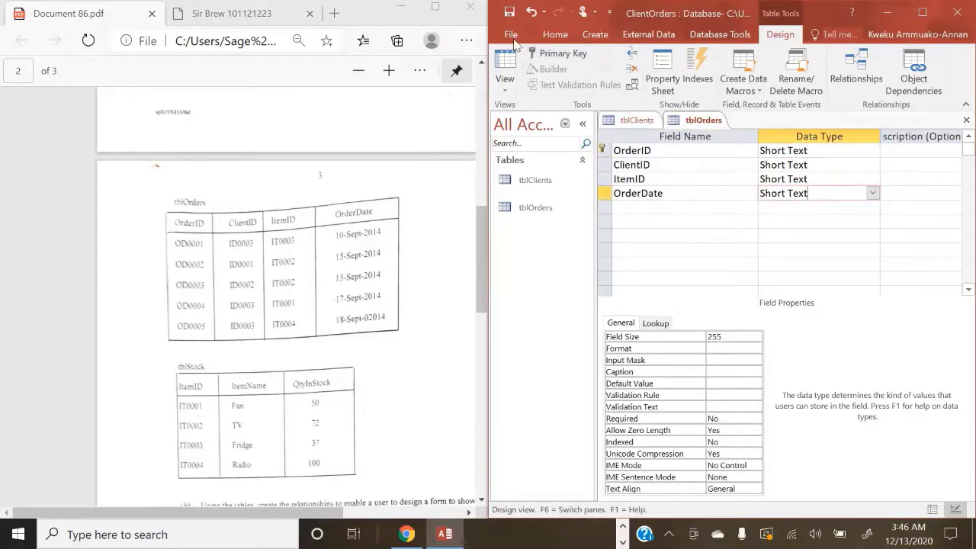
Step: Add a blank table from the Create tab and save it as tblStock
click(595, 35)
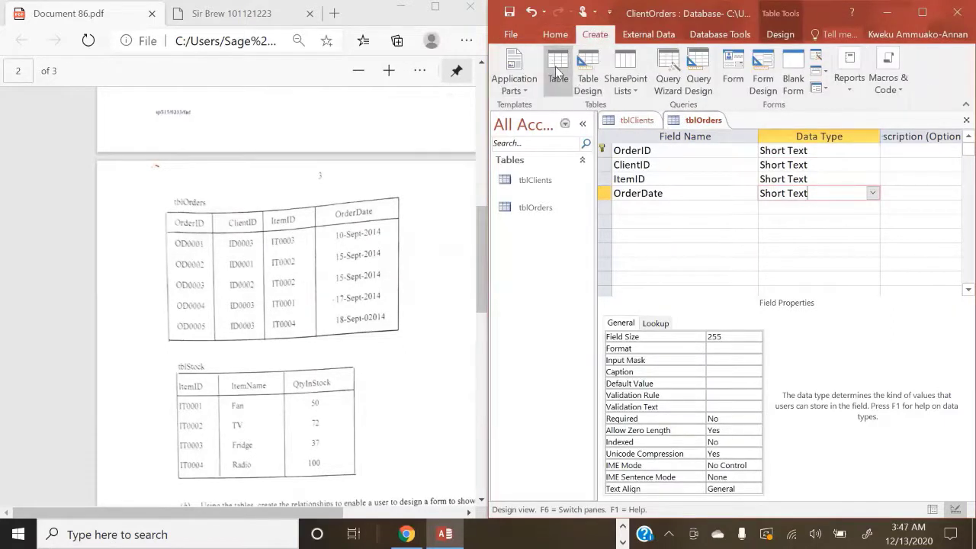
click(555, 66)
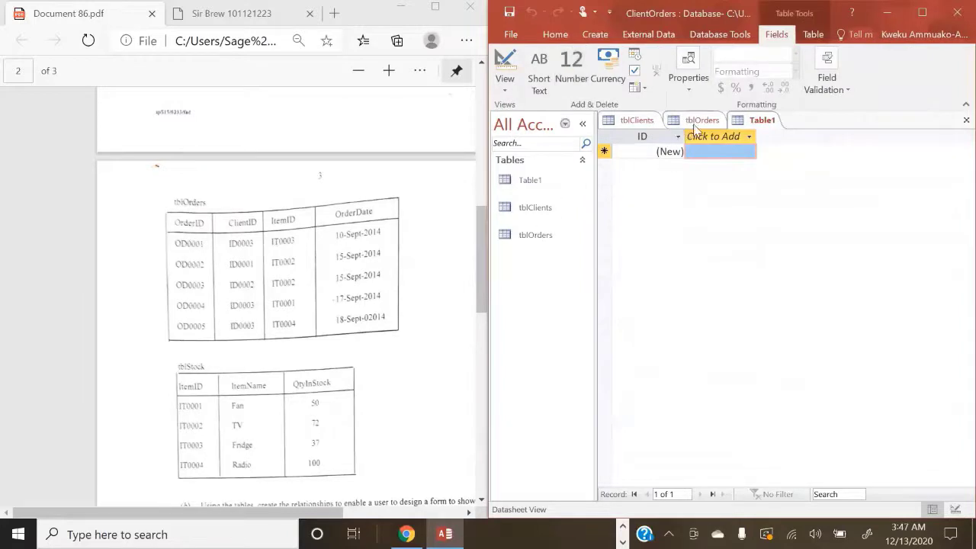
right_click(746, 115)
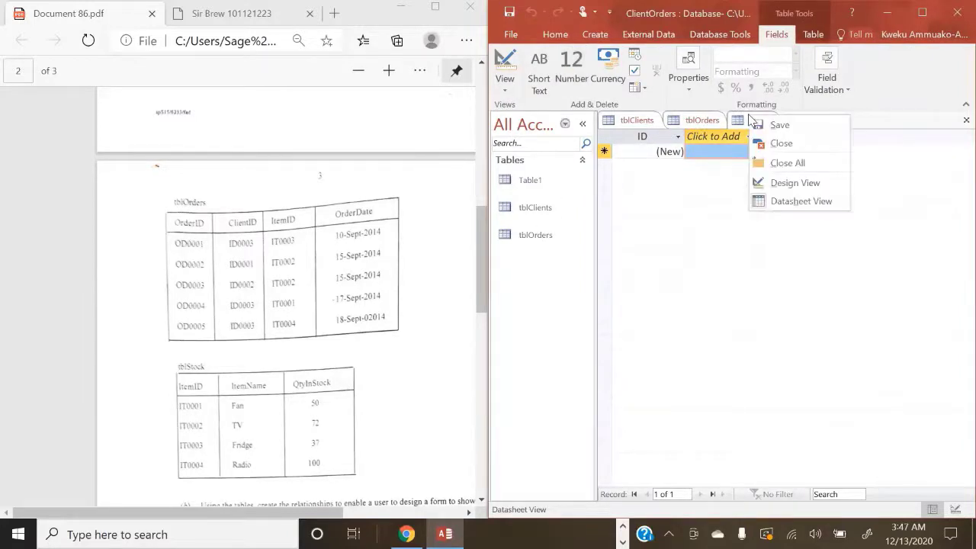
click(761, 124)
key(BackSpace)
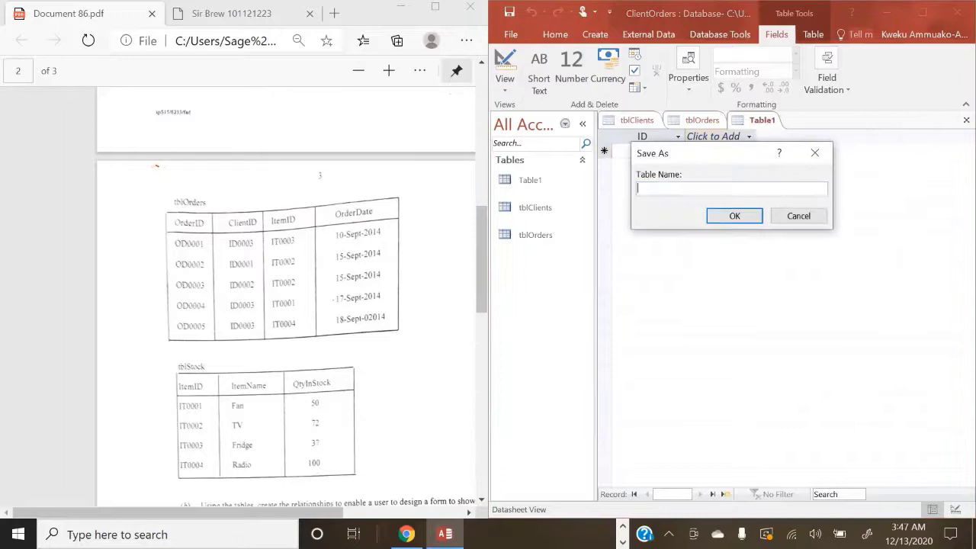
text(tblStock)
click(653, 190)
key(BackSpace)
text(Stock)
click(736, 217)
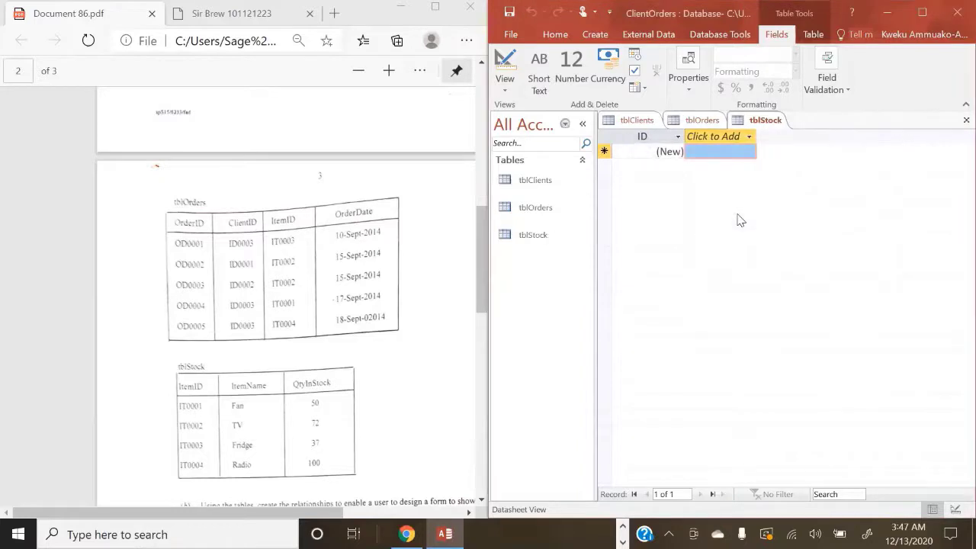
Step: Switch tblStock to Design View and rename the ID key field to ItemID, typed as Short Text
click(504, 84)
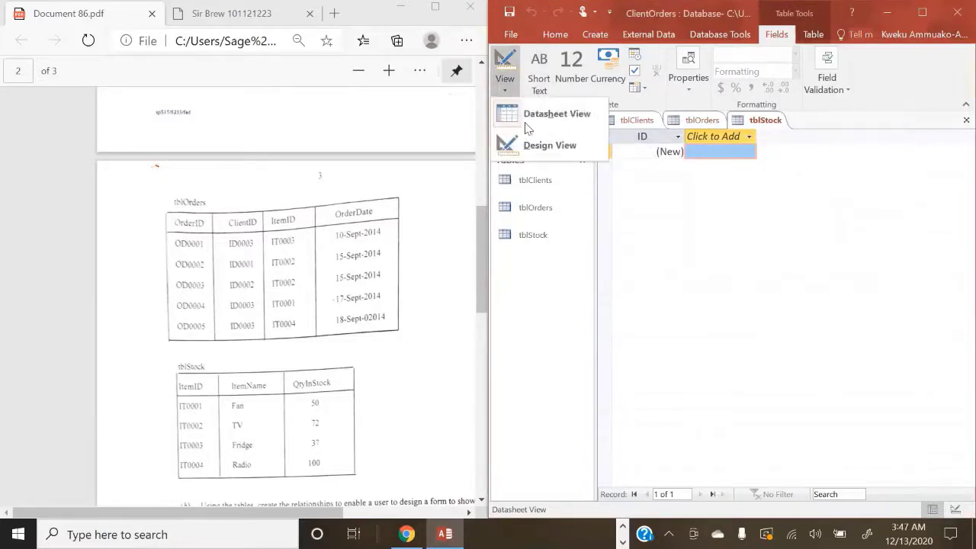
click(543, 145)
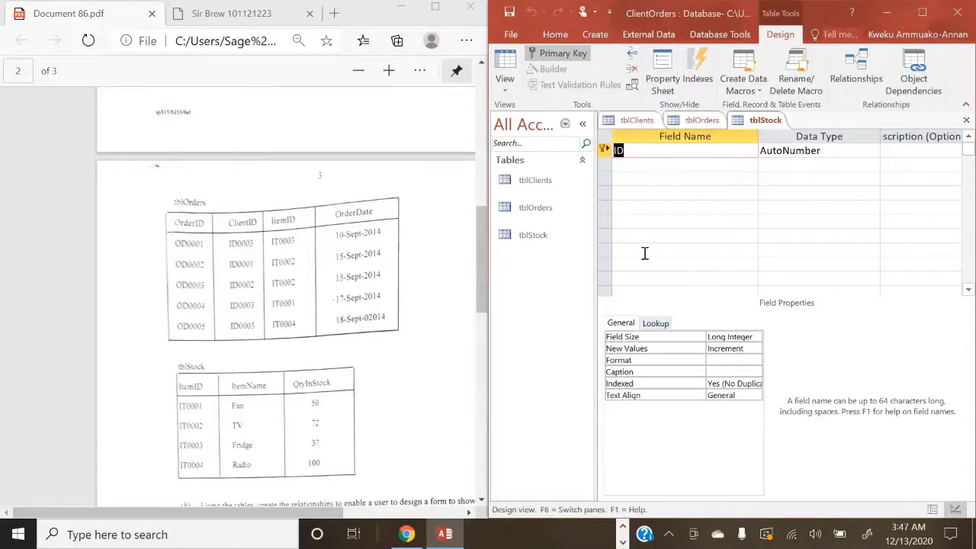
text(ItemID)
click(831, 150)
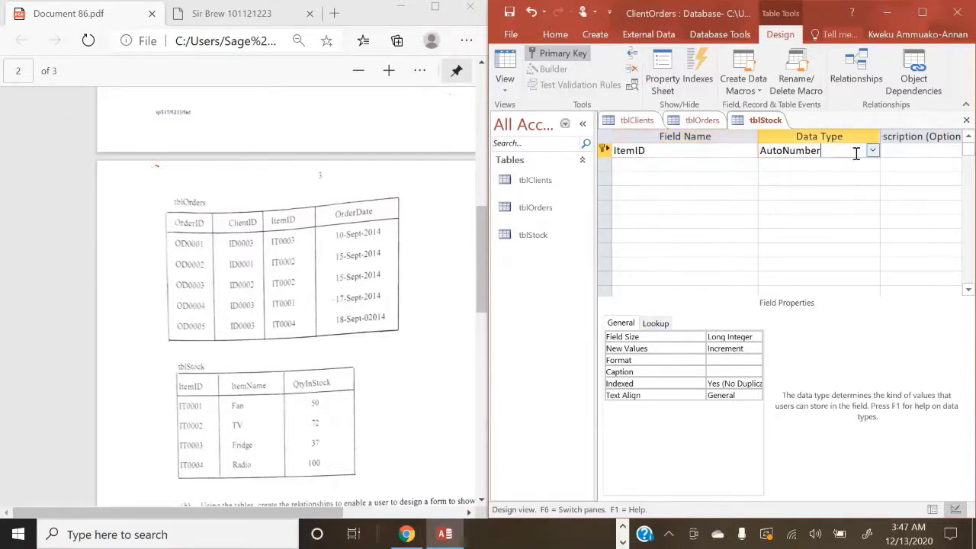
click(871, 150)
click(842, 162)
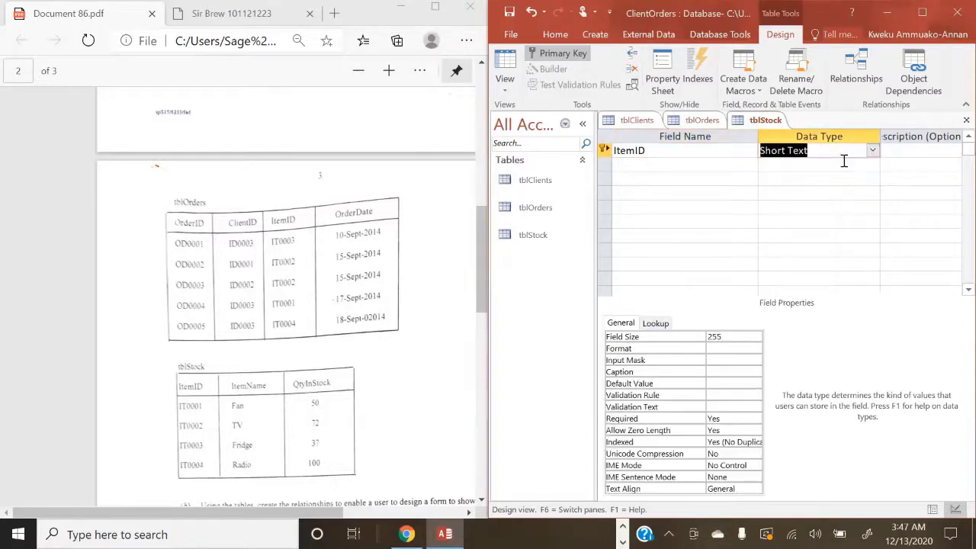
Step: Add an ItemName Short Text field and a QtyInStock Number field
click(720, 164)
text(ItemName)
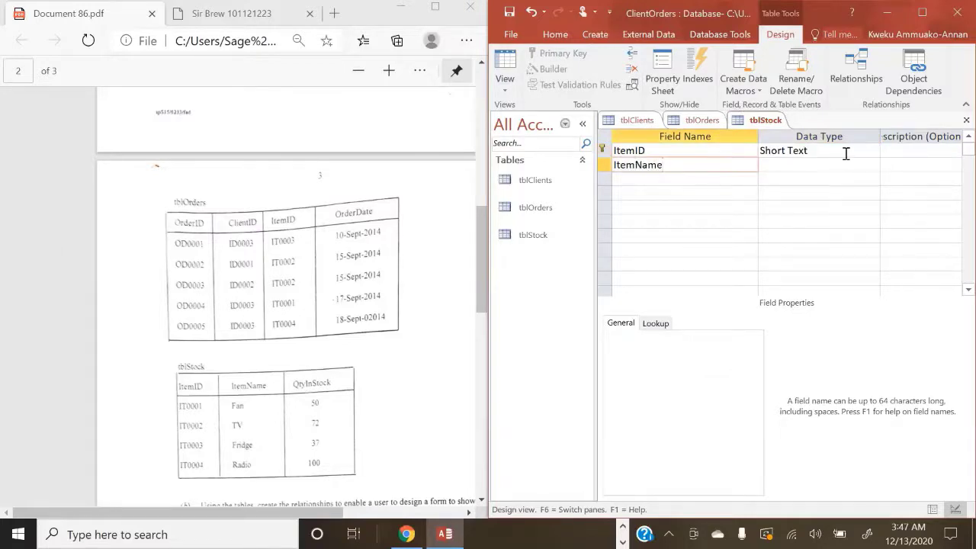
click(824, 163)
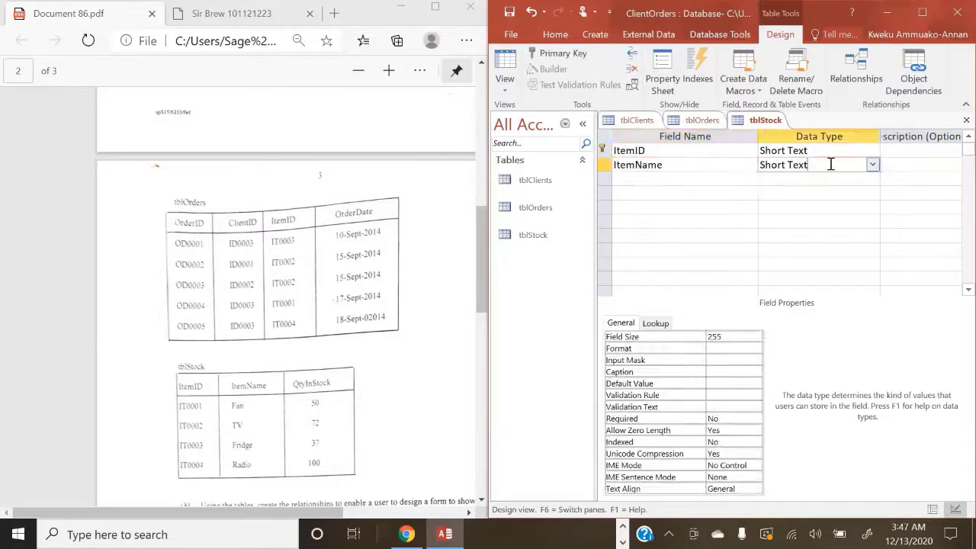
click(664, 180)
text(Q)
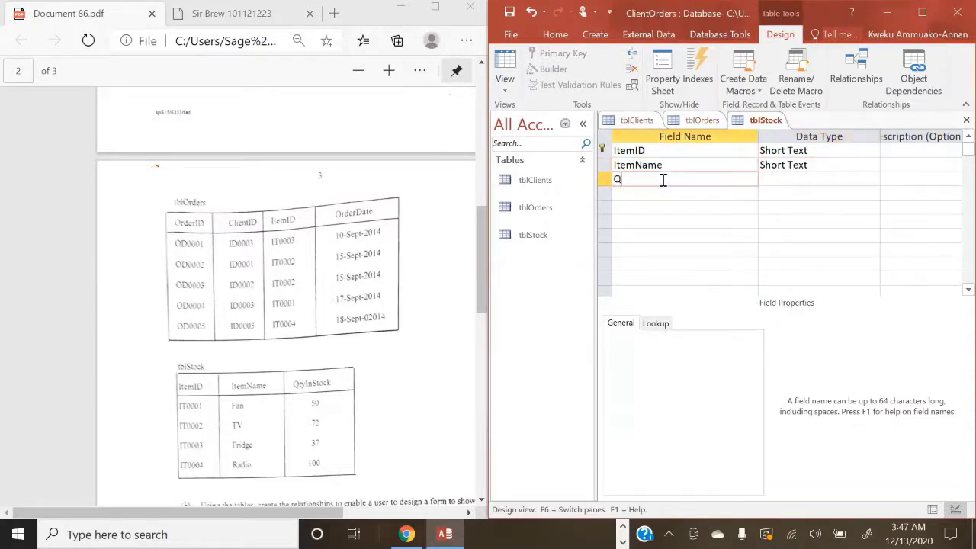
text(tyInStock)
click(797, 178)
click(873, 180)
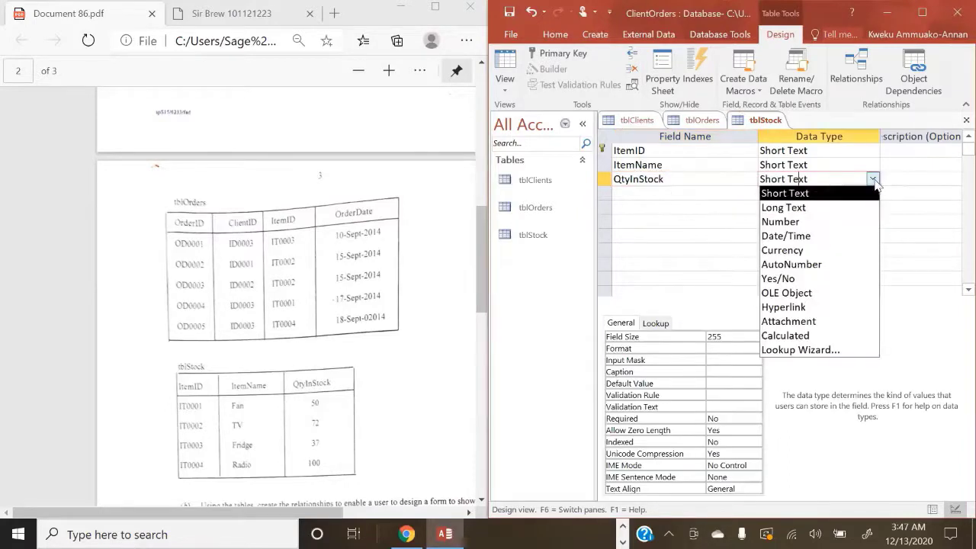
click(780, 221)
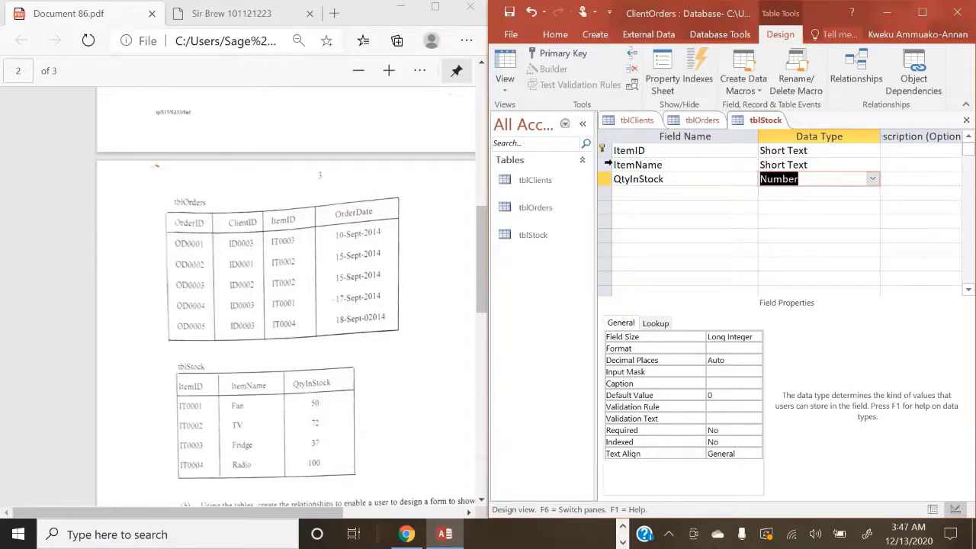
Step: Save tblClients and switch it to Datasheet View
click(631, 122)
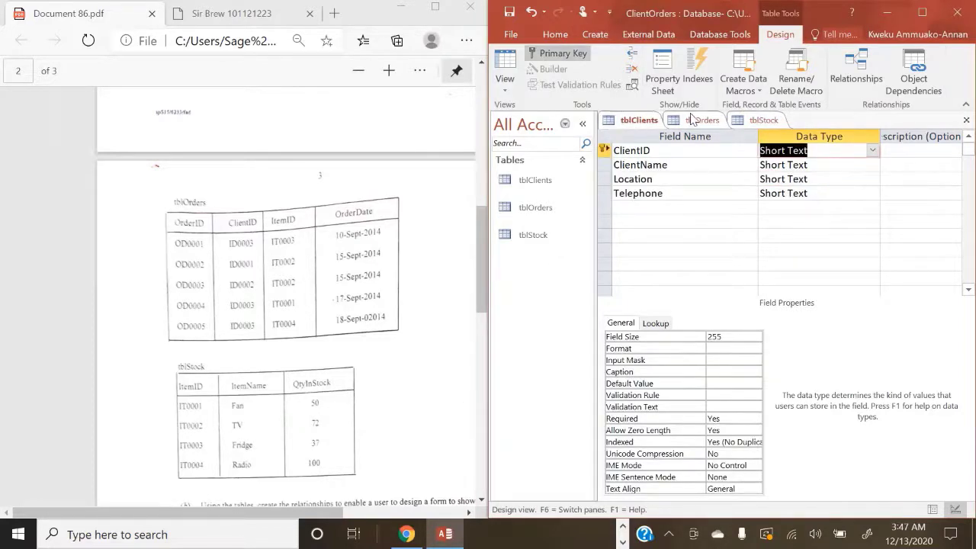
click(504, 87)
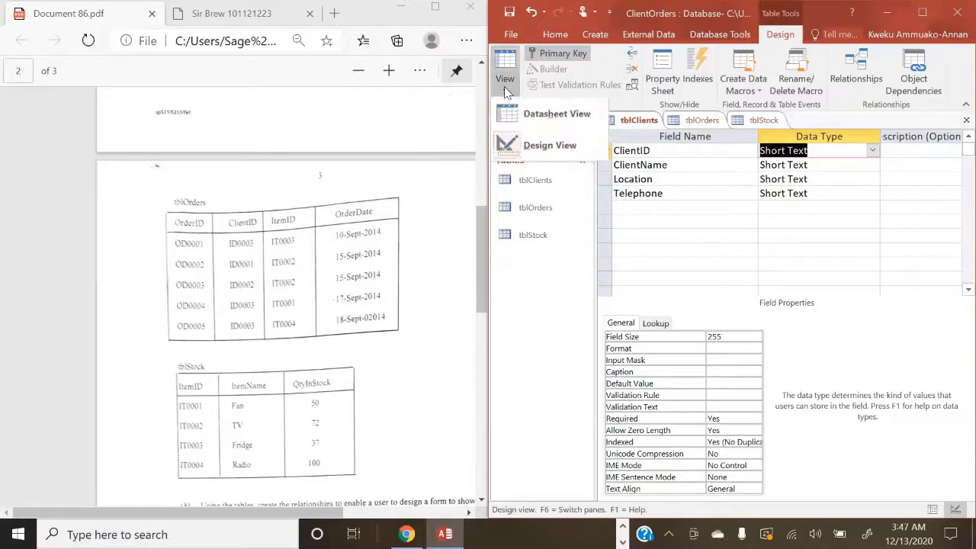
click(537, 120)
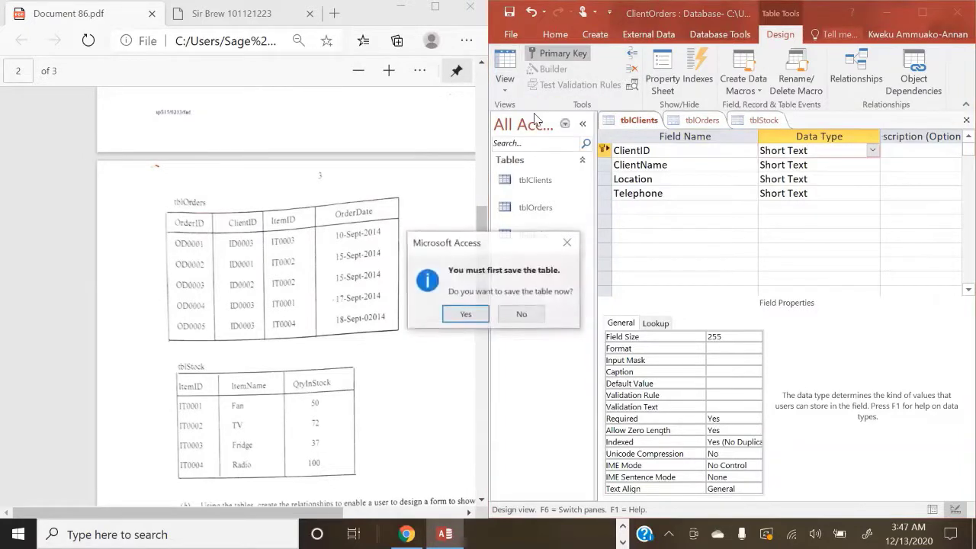
click(465, 314)
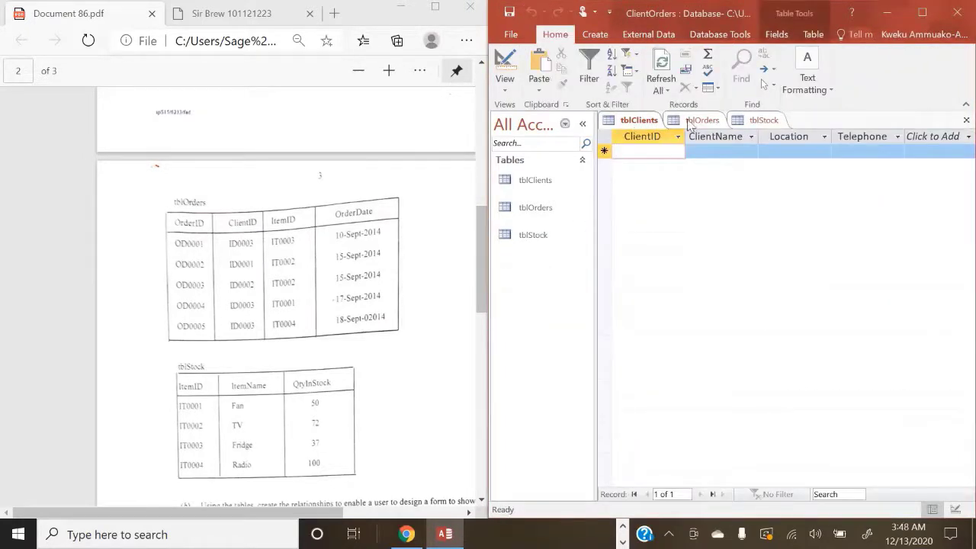
Step: Save tblOrders and switch it to Datasheet View
click(700, 122)
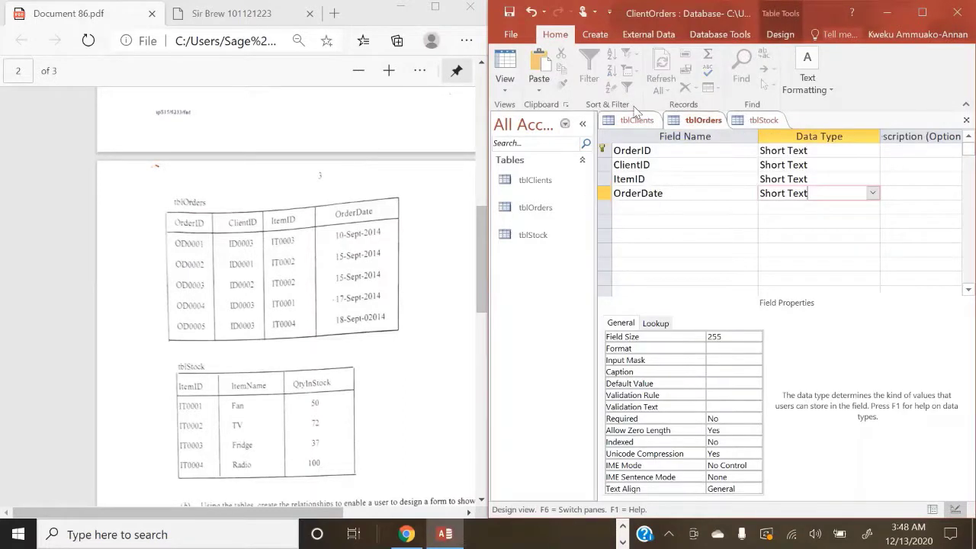
click(500, 90)
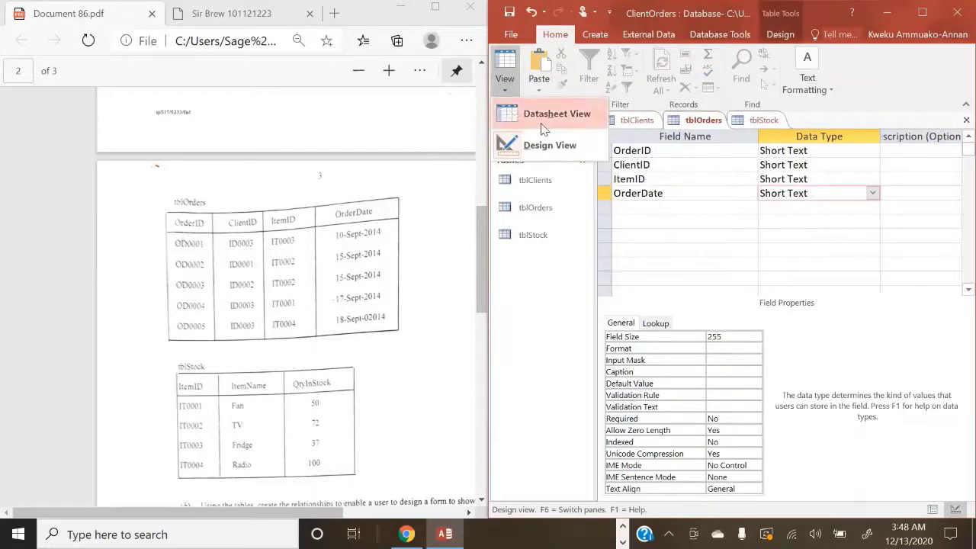
click(533, 113)
click(467, 312)
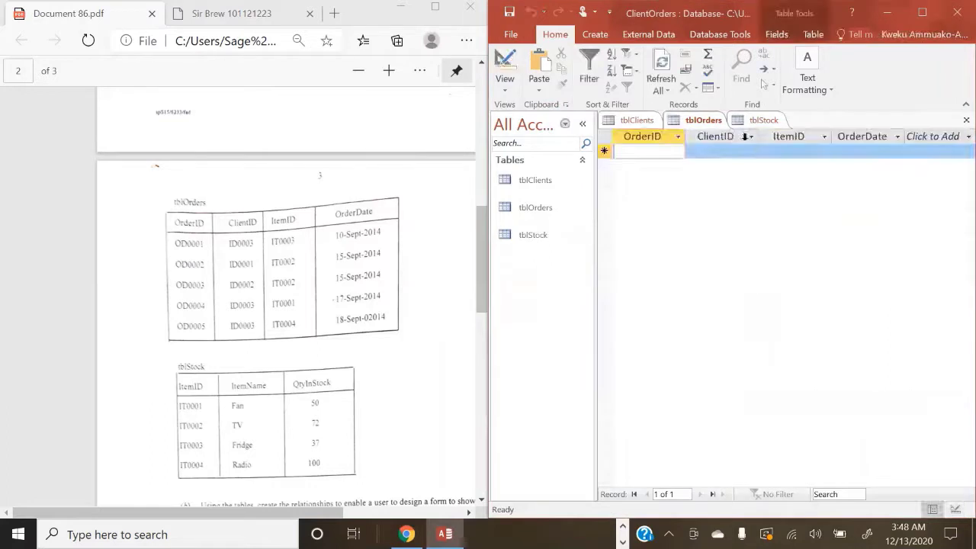
Step: Save tblStock as a datasheet, then review the tblClients, tblOrders and tblStock datasheets
click(760, 121)
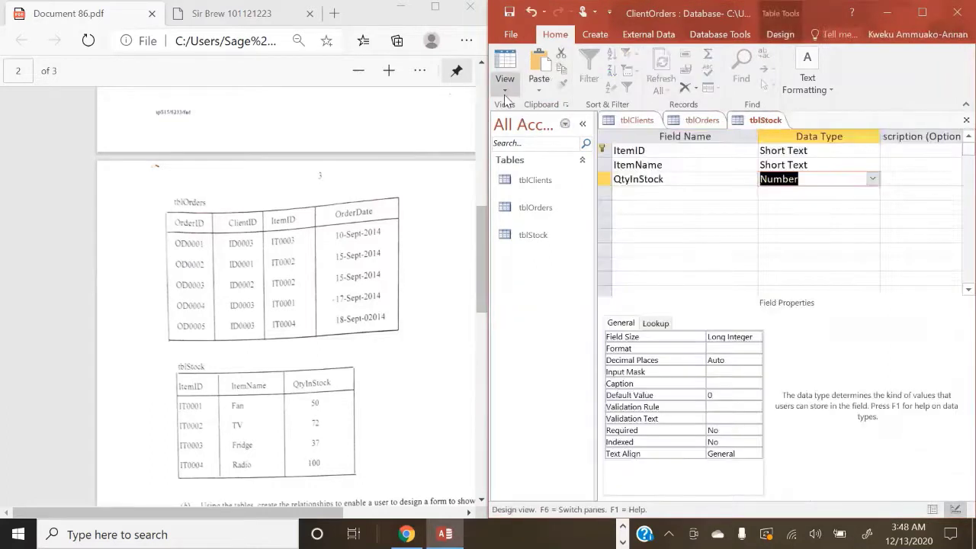
click(503, 88)
click(531, 126)
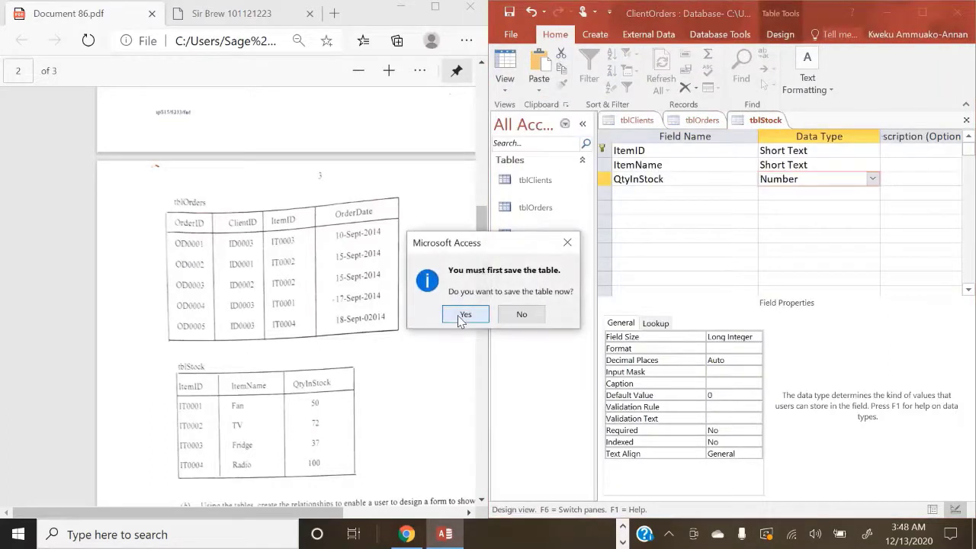
click(462, 317)
click(633, 119)
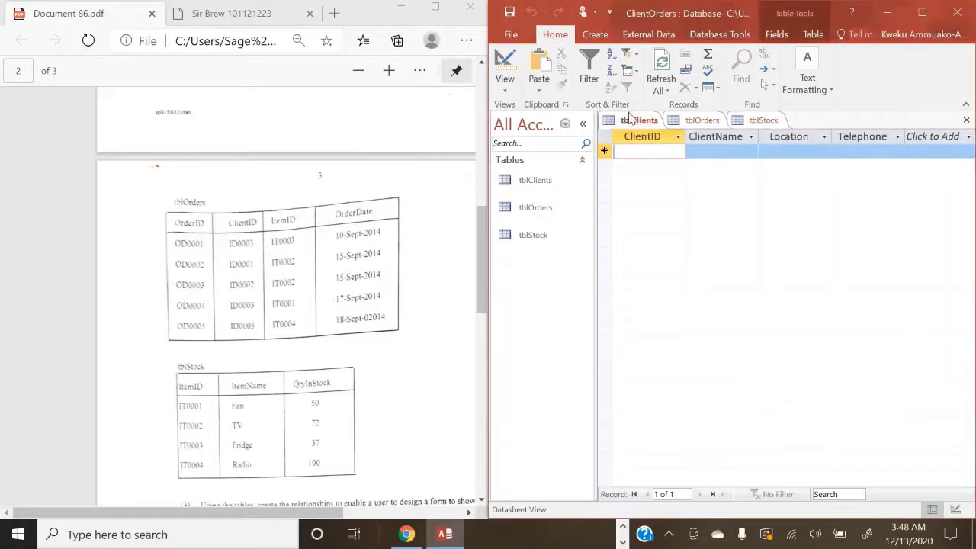
click(695, 119)
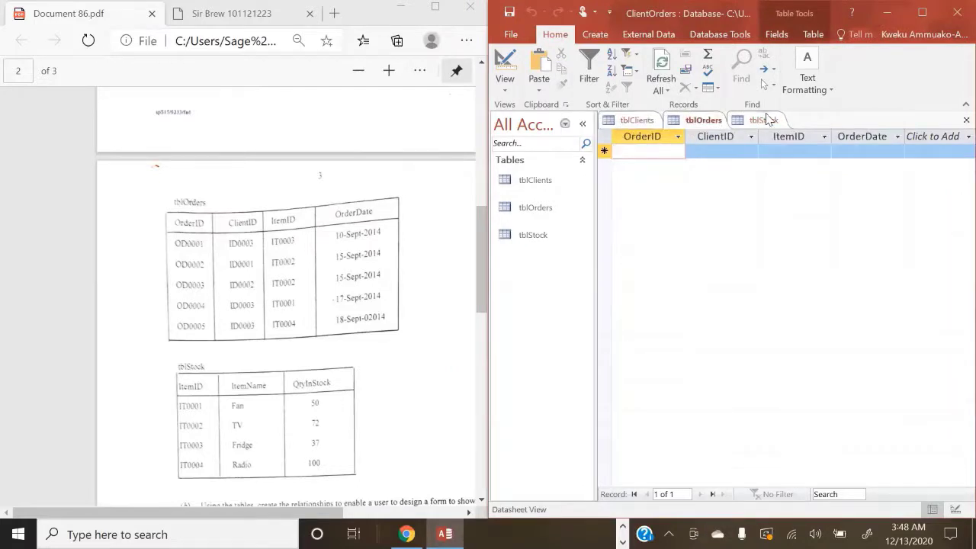
click(767, 120)
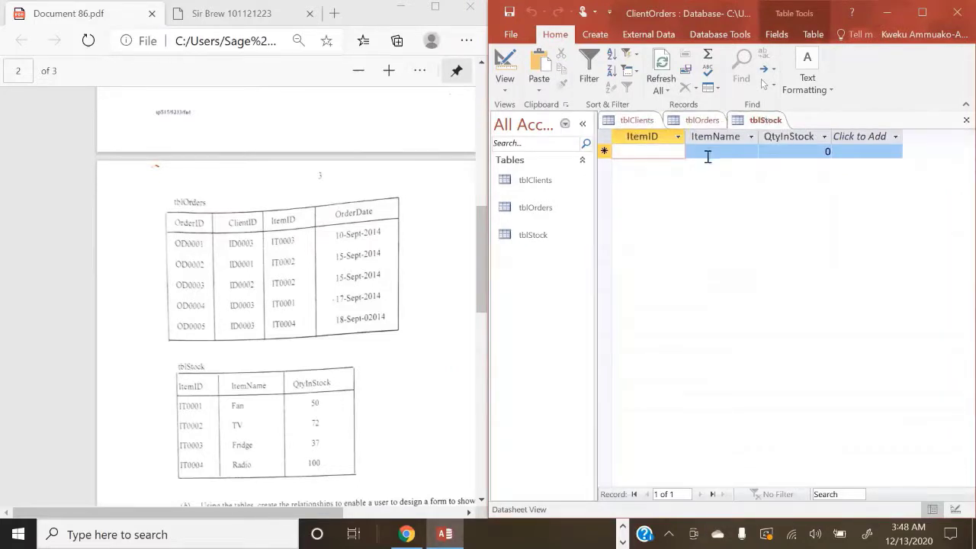
Step: Enter the first client record in tblClients: client ID, client's name, location Yunji and telephone number
click(638, 122)
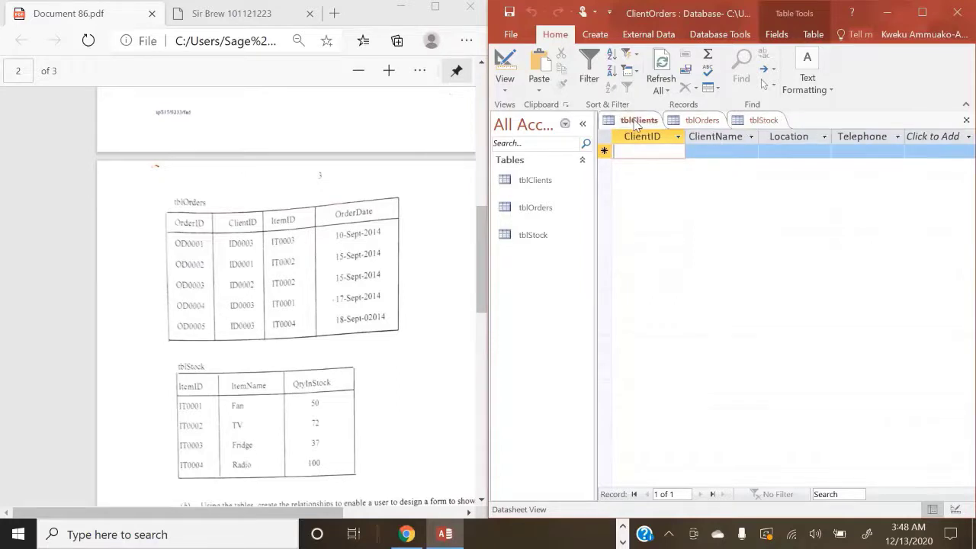
scroll(361, 275, up, 10)
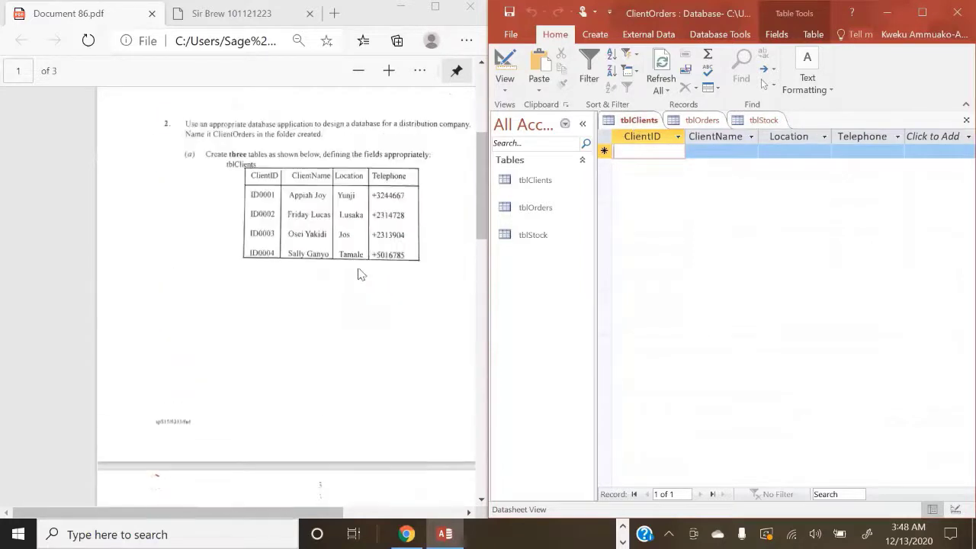
scroll(361, 274, up, 2)
scroll(361, 275, down, 4)
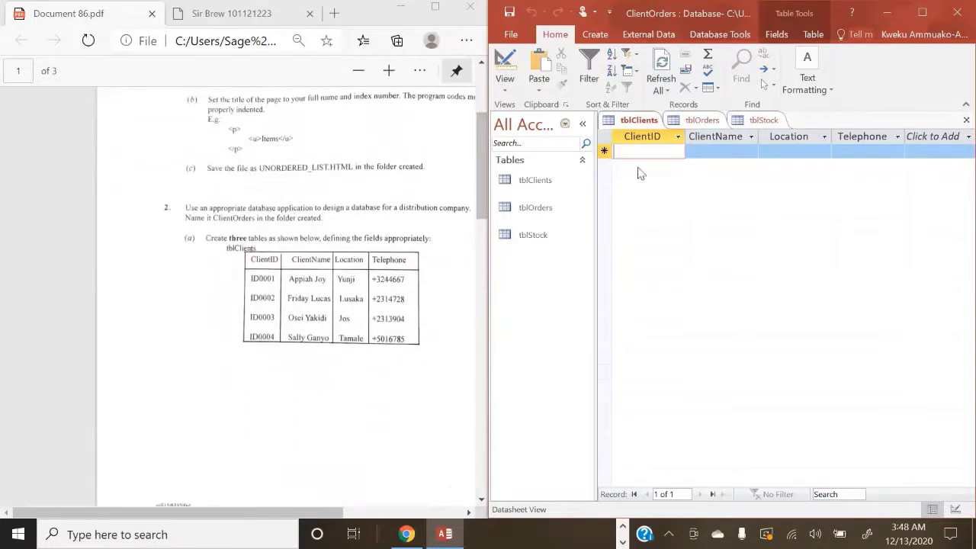
text(I)
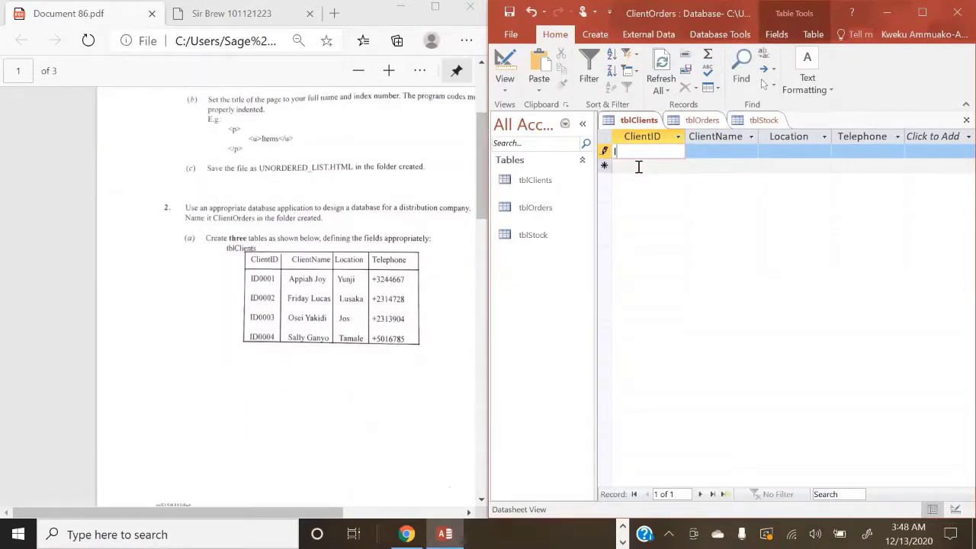
text(D0001)
key(Tab)
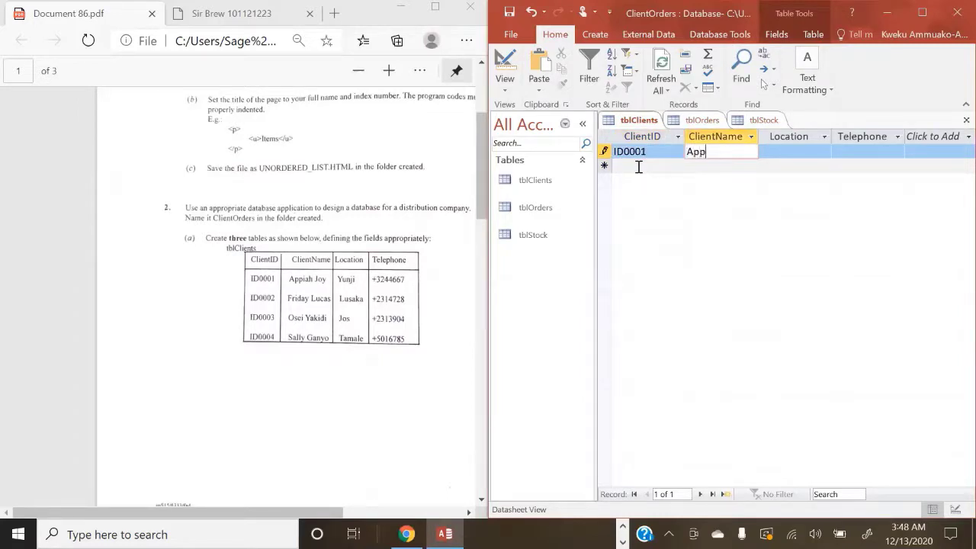
key(Tab)
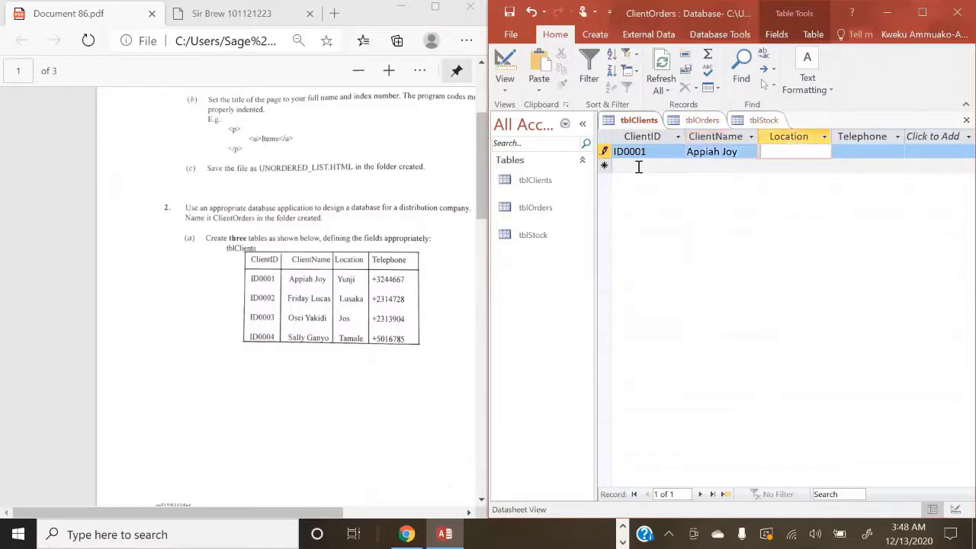
text(Yunji)
key(Tab)
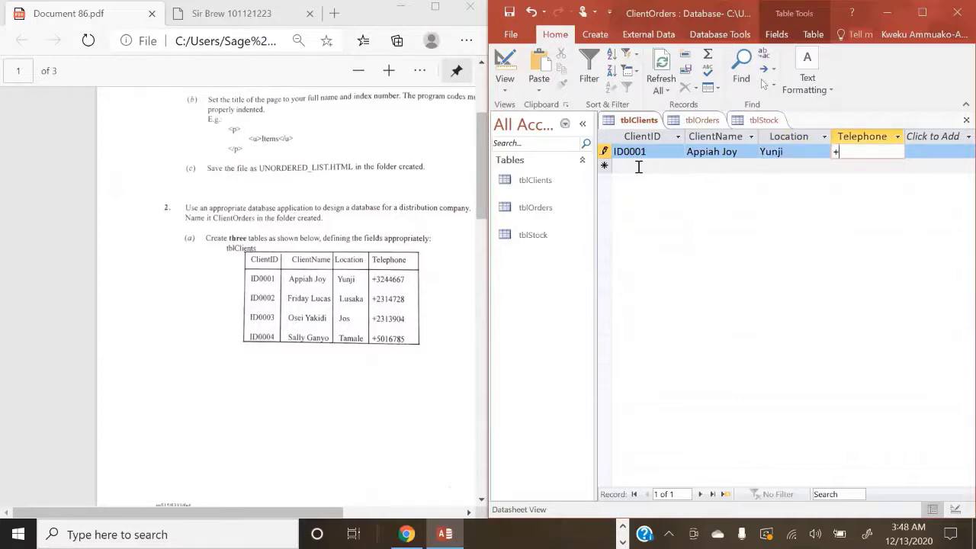
text(+322)
text(44)
key(BackSpace)
key(BackSpace)
key(BackSpace)
text(4466)
key(Tab)
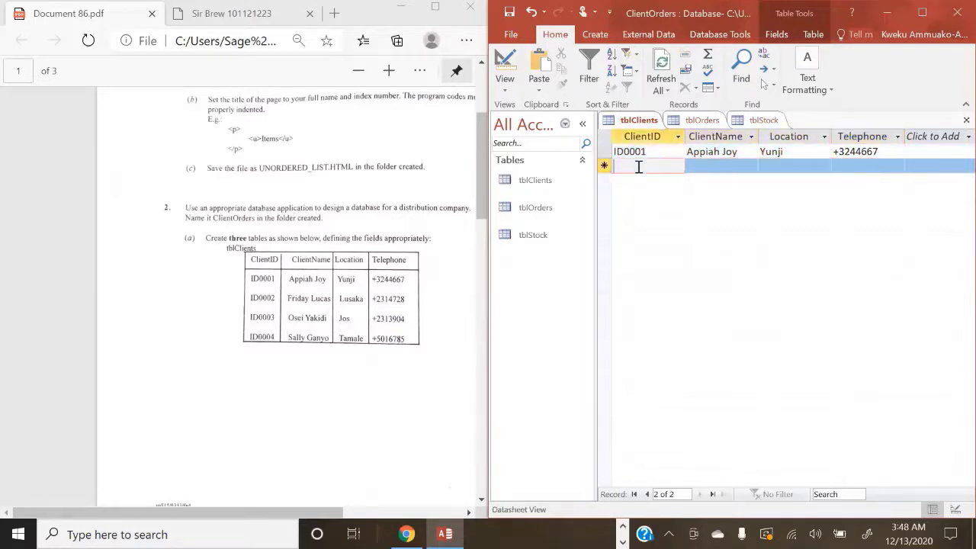
key(Tab)
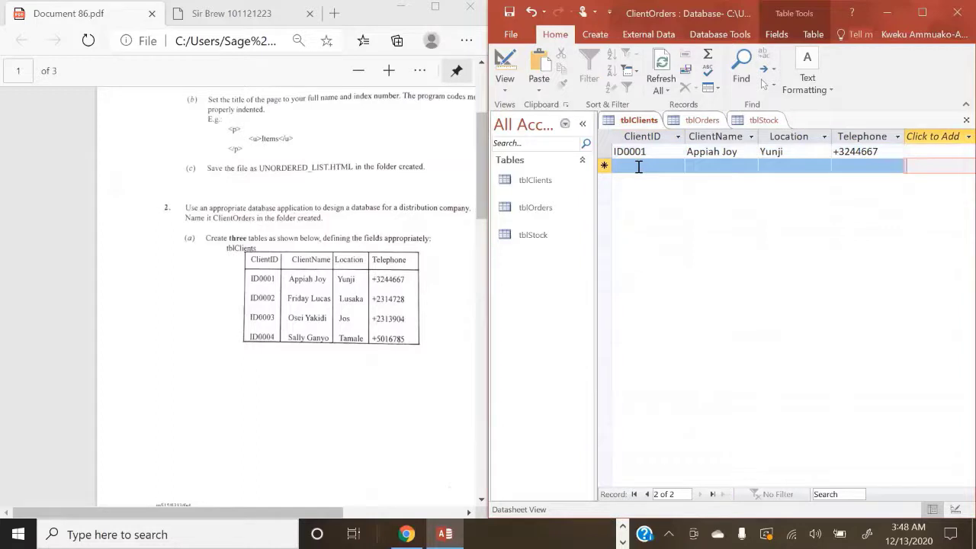
Step: Fill in the second client's ID, name, location Lusaka and telephone number
click(639, 166)
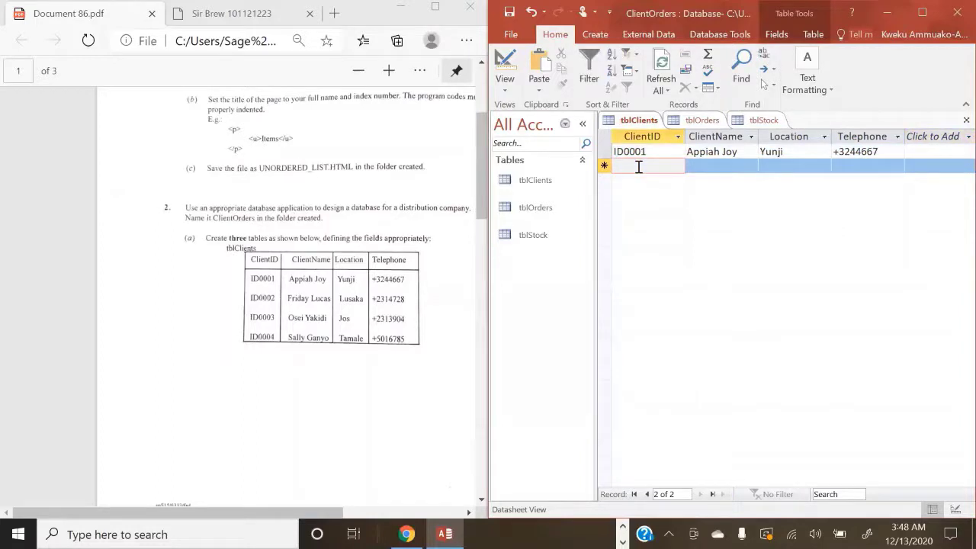
key(Caps_Lock)
text(ID)
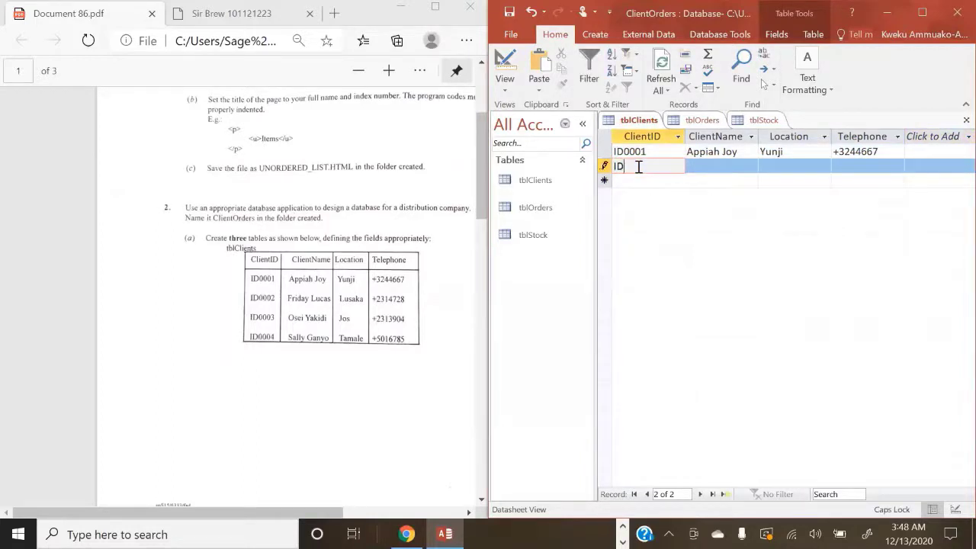
key(Caps_Lock)
text(0002)
click(718, 168)
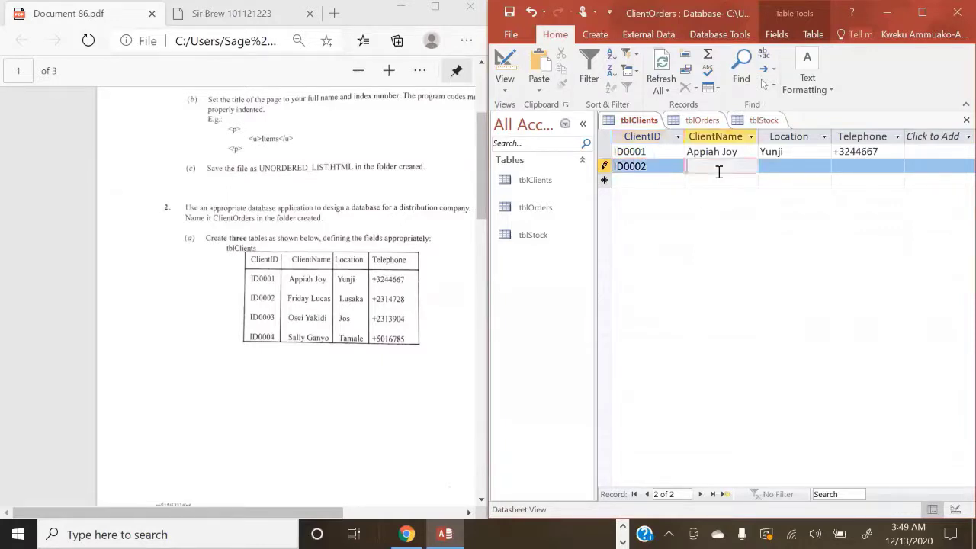
click(771, 168)
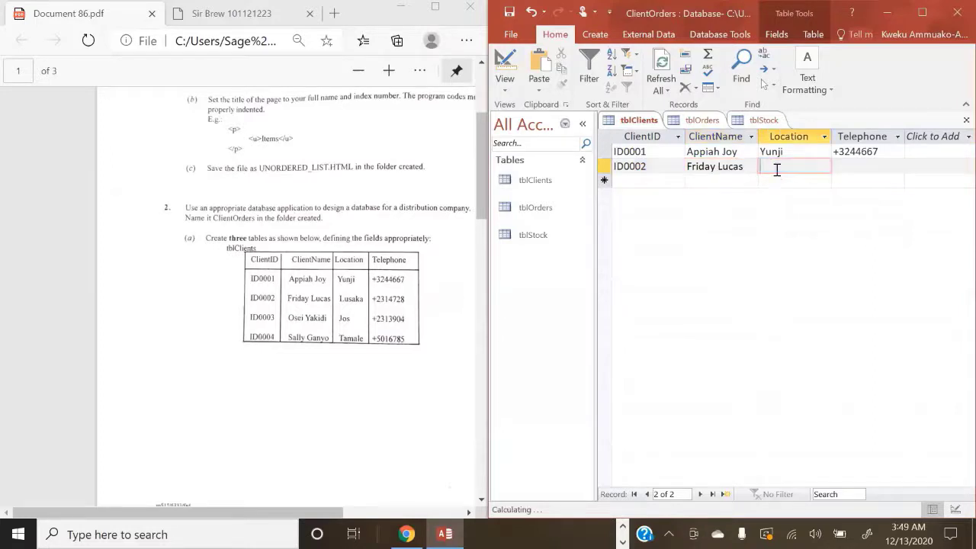
text(Lusaka)
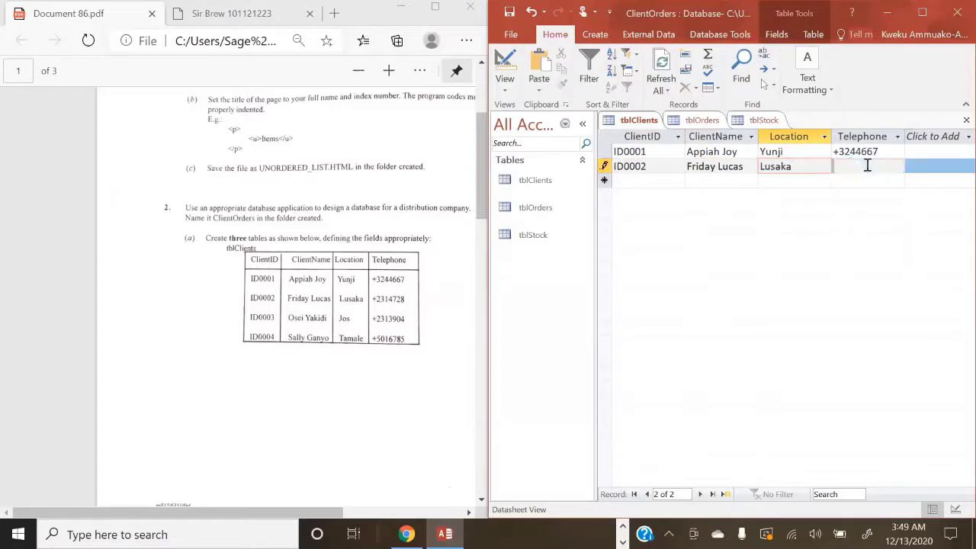
click(867, 165)
text(+2)
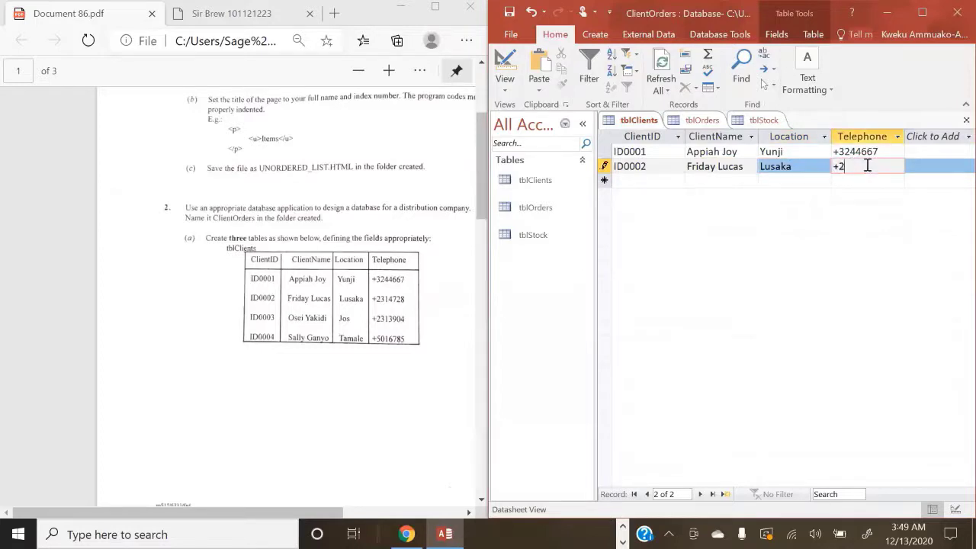
text(314728)
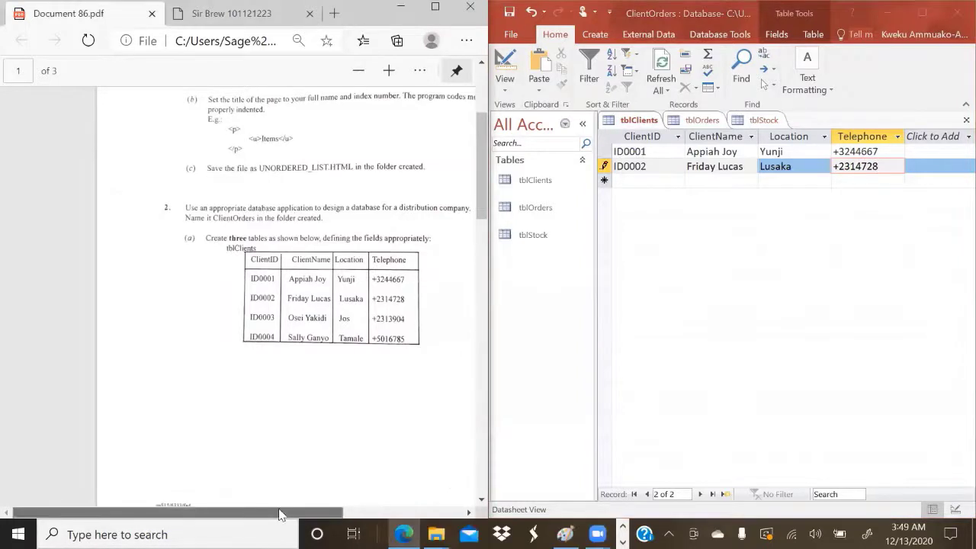
drag(279, 514, 337, 503)
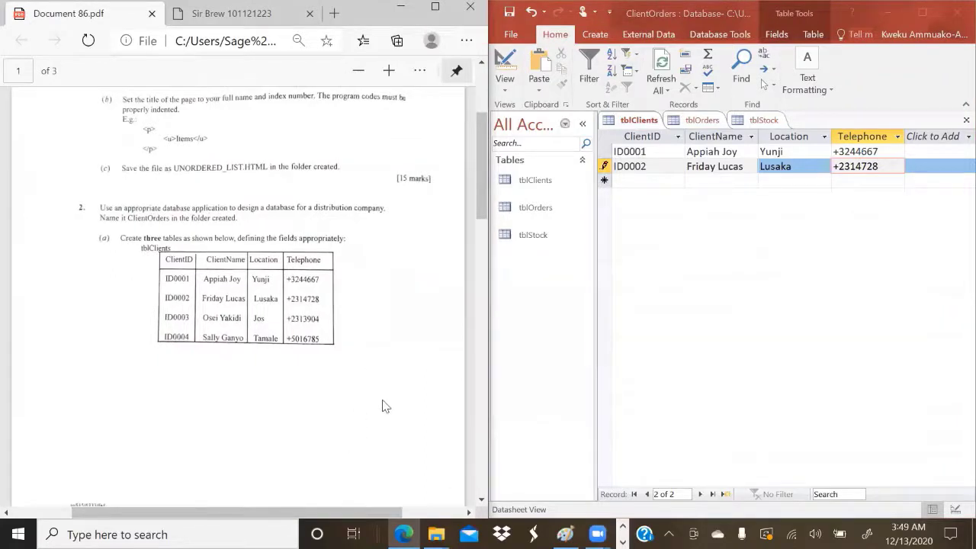
scroll(403, 316, down, 5)
scroll(403, 315, up, 3)
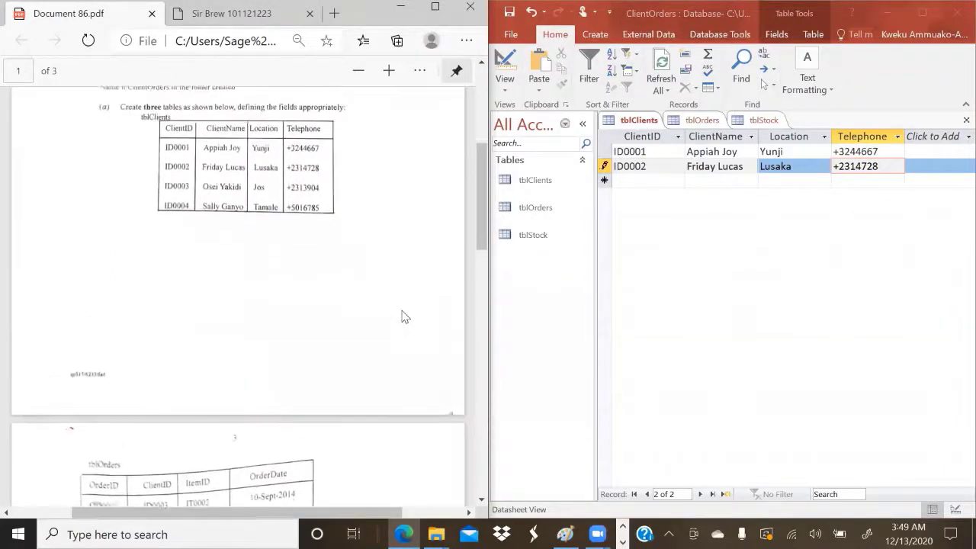